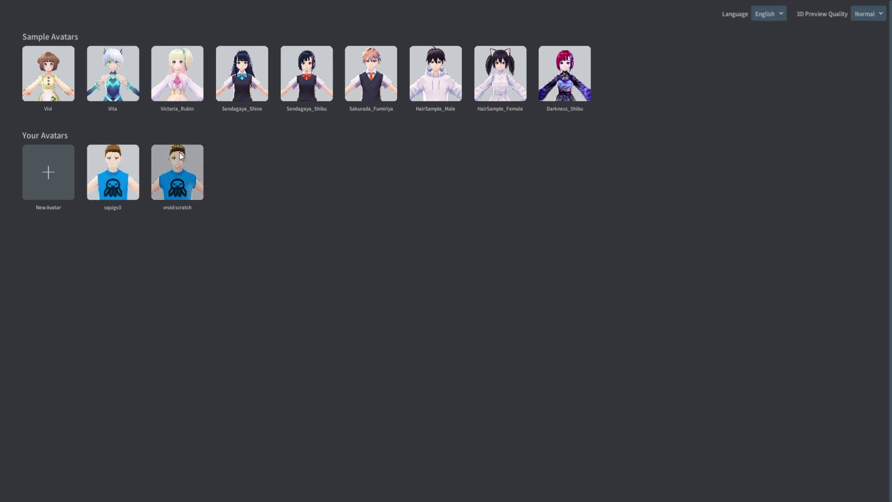
# Create a new avatar using the male model type
pyautogui.click(52, 174)
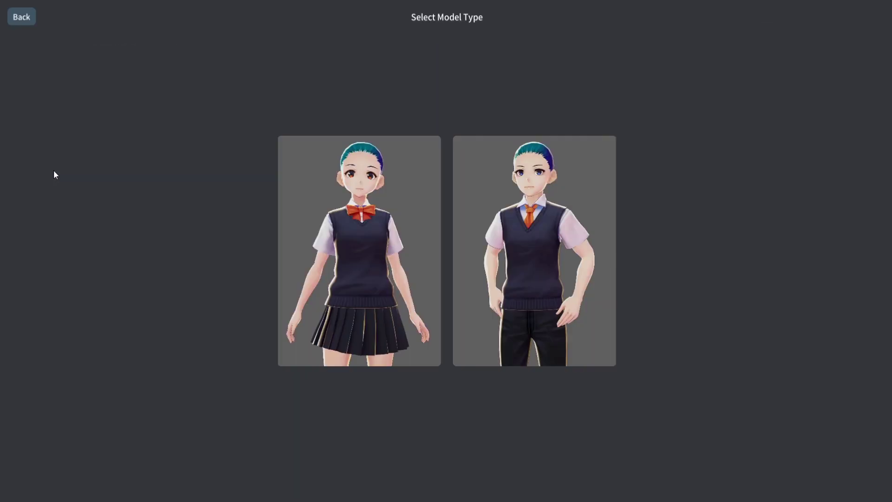
pyautogui.click(531, 216)
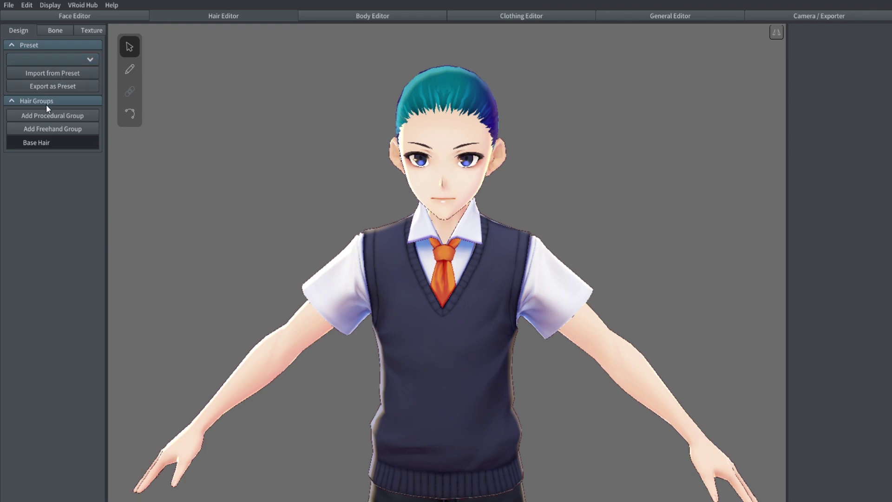
# Set the Base Hair material's base, shade, highlight and outline colors to white
pyautogui.click(42, 143)
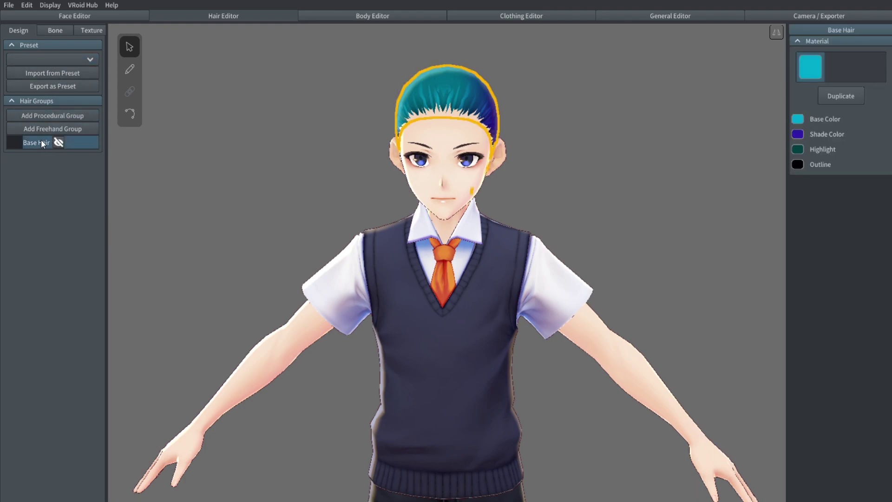
pyautogui.click(798, 119)
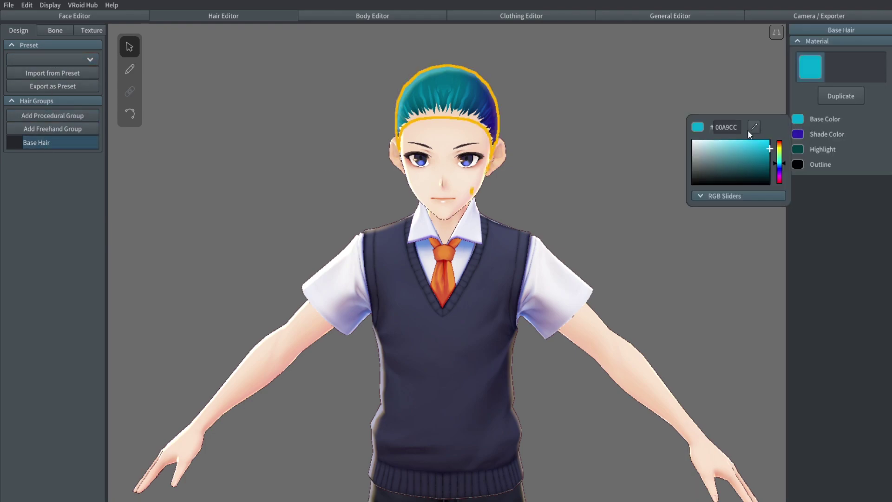
pyautogui.moveTo(746, 141); pyautogui.dragTo(663, 125)
pyautogui.click(846, 182)
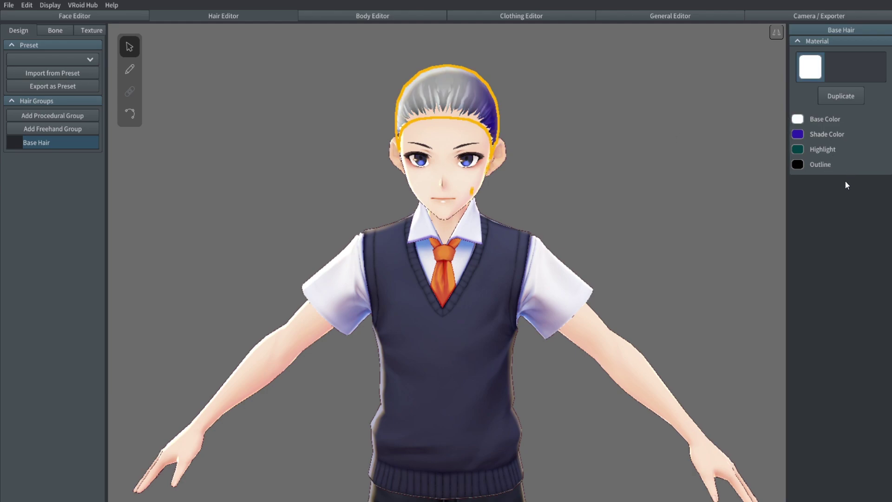
pyautogui.click(799, 150)
pyautogui.click(818, 204)
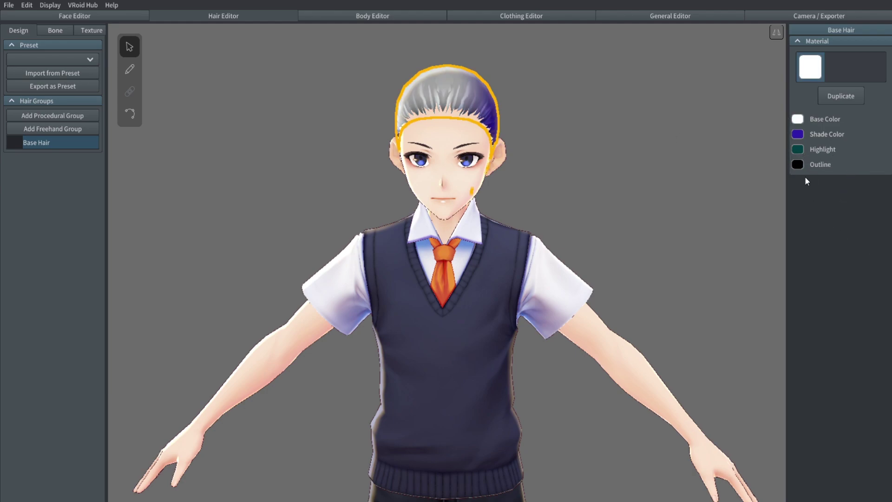
pyautogui.click(798, 135)
pyautogui.moveTo(743, 169)
pyautogui.mouseDown()
pyautogui.moveTo(691, 170)
pyautogui.moveTo(674, 128)
pyautogui.mouseUp()
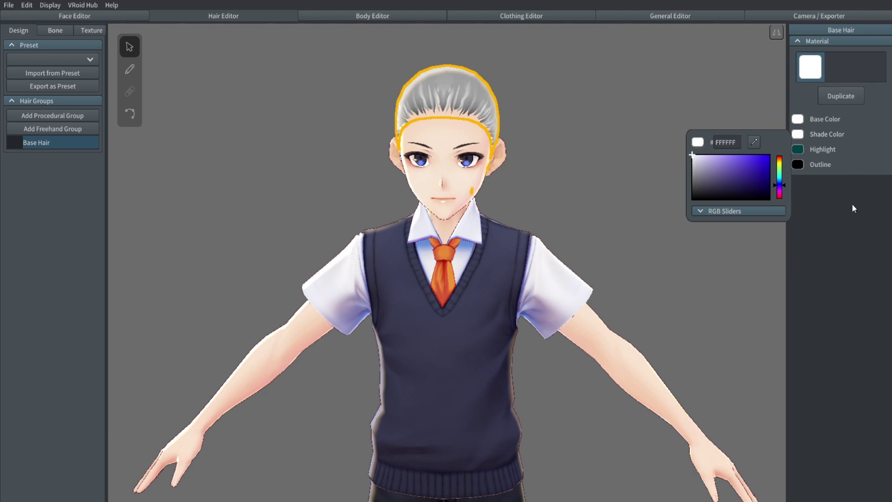
pyautogui.click(827, 198)
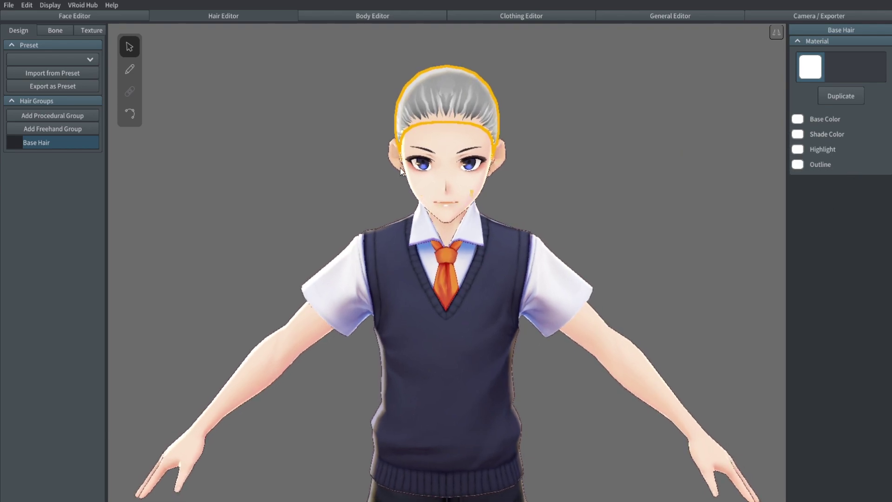
# Add a procedural hair group and try reshaping its guide mesh by moving a control point near the neck
pyautogui.click(64, 115)
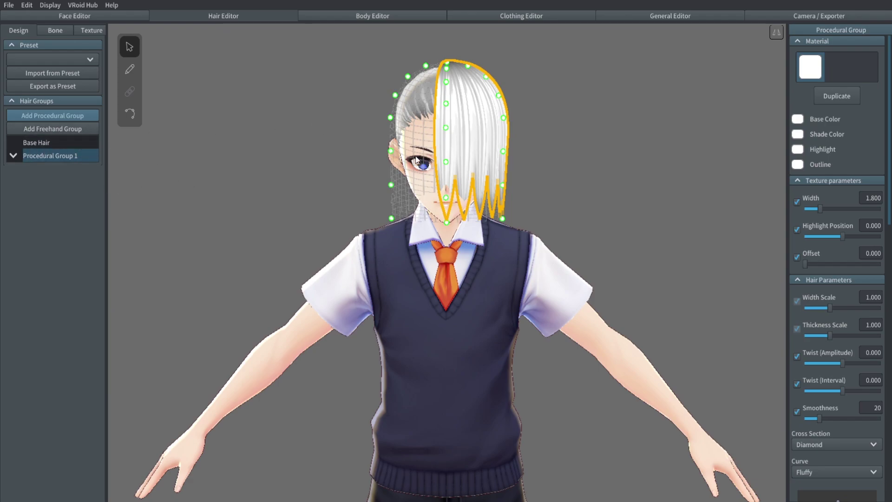
pyautogui.moveTo(560, 166); pyautogui.dragTo(454, 174, button='right')
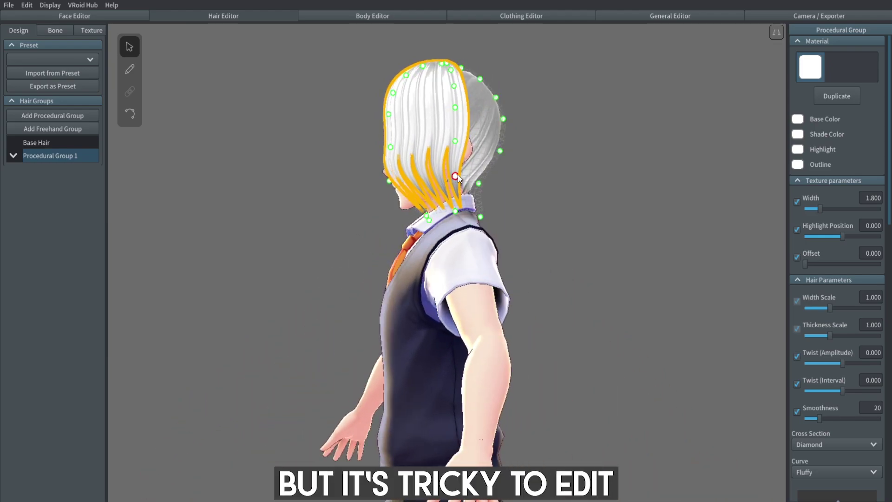
pyautogui.moveTo(456, 177)
pyautogui.mouseDown()
pyautogui.moveTo(444, 144)
pyautogui.moveTo(438, 170)
pyautogui.moveTo(499, 191)
pyautogui.moveTo(502, 251)
pyautogui.mouseUp()
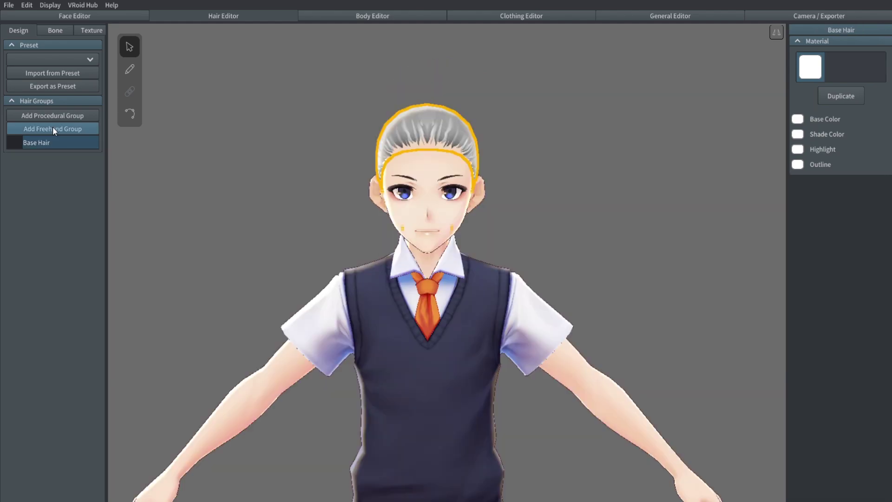
# Add a freehand hair group and brush strands from the crown over the forehead and toward the avatar's right temple
pyautogui.click(52, 129)
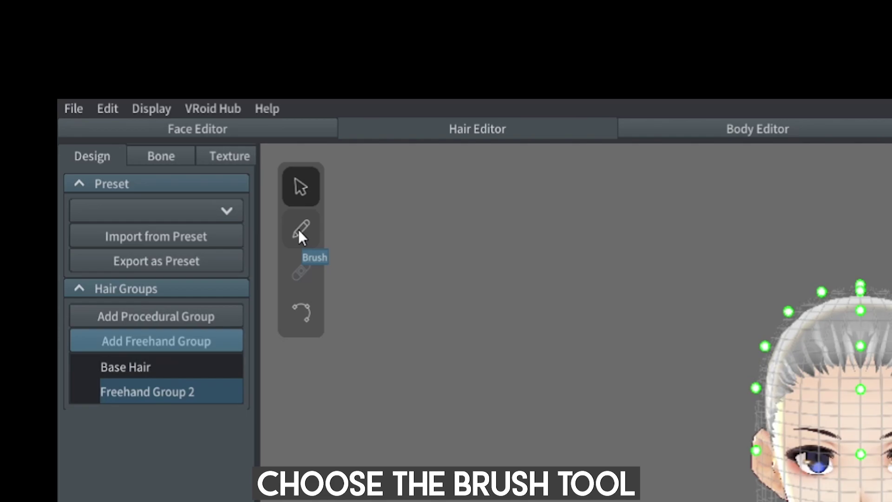
pyautogui.click(130, 70)
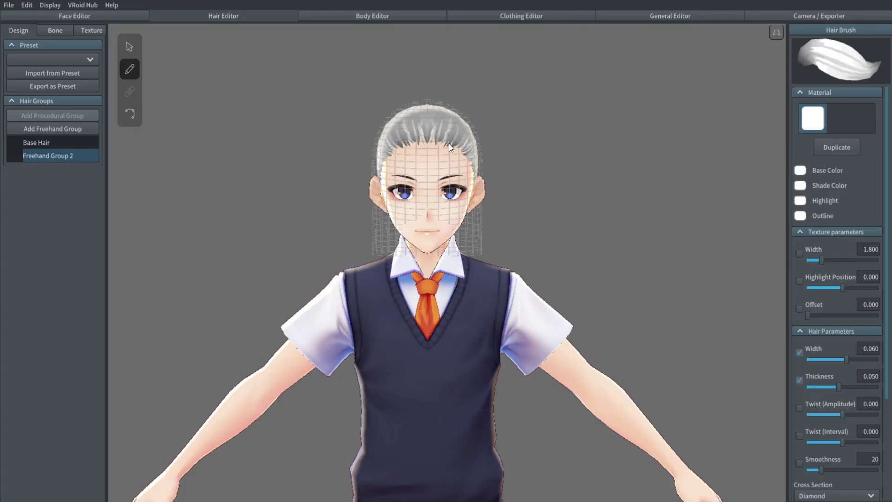
pyautogui.scroll(5, 447, 146)
pyautogui.moveTo(444, 154); pyautogui.dragTo(446, 162, button='right')
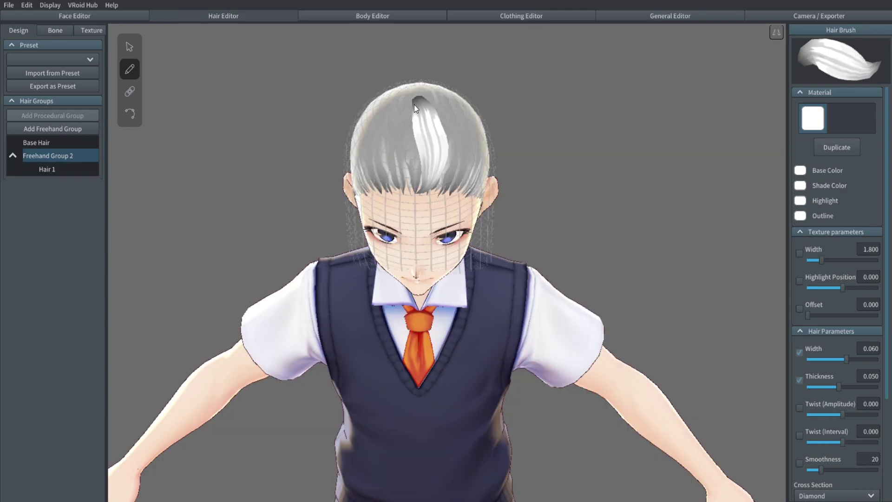
pyautogui.moveTo(414, 104)
pyautogui.mouseDown()
pyautogui.moveTo(410, 176)
pyautogui.moveTo(390, 192)
pyautogui.moveTo(420, 122)
pyautogui.moveTo(414, 102)
pyautogui.moveTo(386, 171)
pyautogui.moveTo(353, 191)
pyautogui.mouseUp()
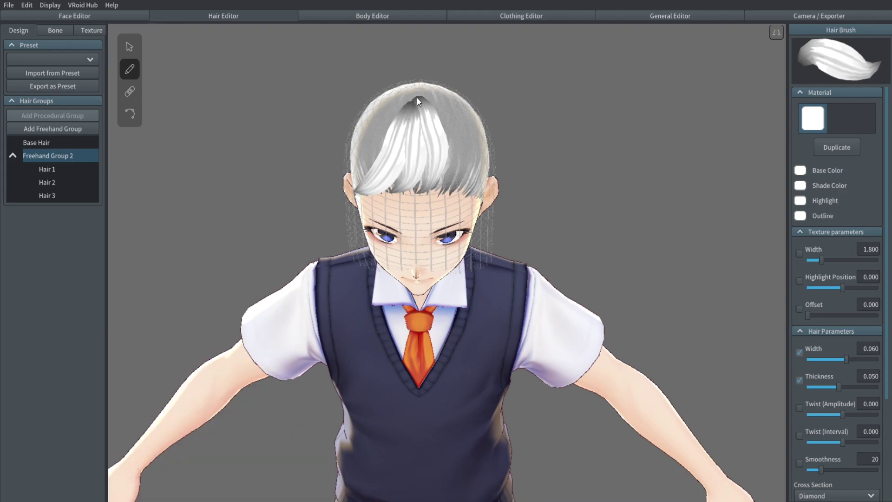
pyautogui.moveTo(417, 97)
pyautogui.mouseDown()
pyautogui.moveTo(360, 163)
pyautogui.moveTo(357, 221)
pyautogui.moveTo(360, 202)
pyautogui.mouseUp()
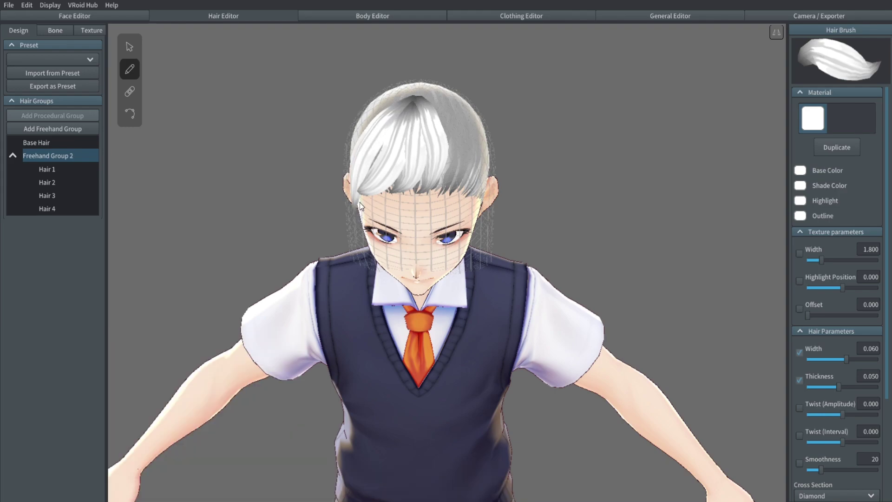
# Brush more hair strands from the crown down the right side of the avatar's head, toward the ear
pyautogui.moveTo(359, 202); pyautogui.dragTo(437, 147, button='right')
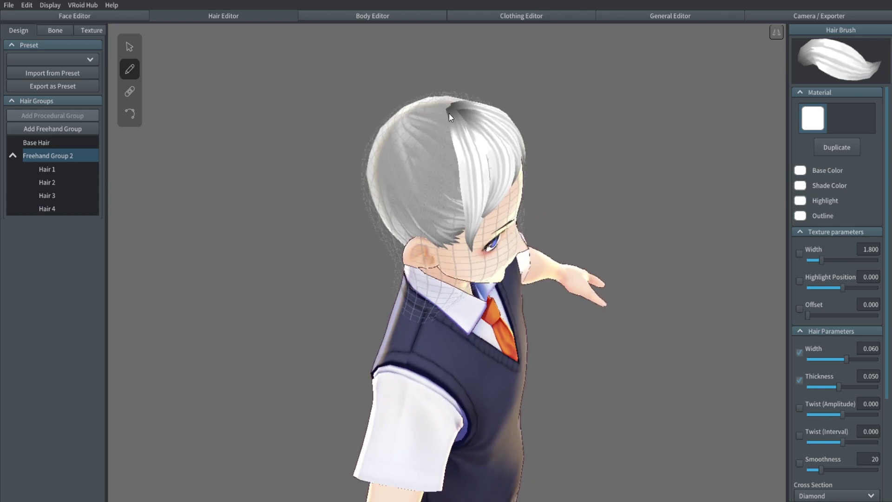
pyautogui.moveTo(449, 113)
pyautogui.mouseDown(button='right')
pyautogui.moveTo(448, 138)
pyautogui.moveTo(445, 116)
pyautogui.mouseUp(button='right')
pyautogui.moveTo(431, 107)
pyautogui.mouseDown()
pyautogui.moveTo(410, 130)
pyautogui.moveTo(398, 215)
pyautogui.mouseUp()
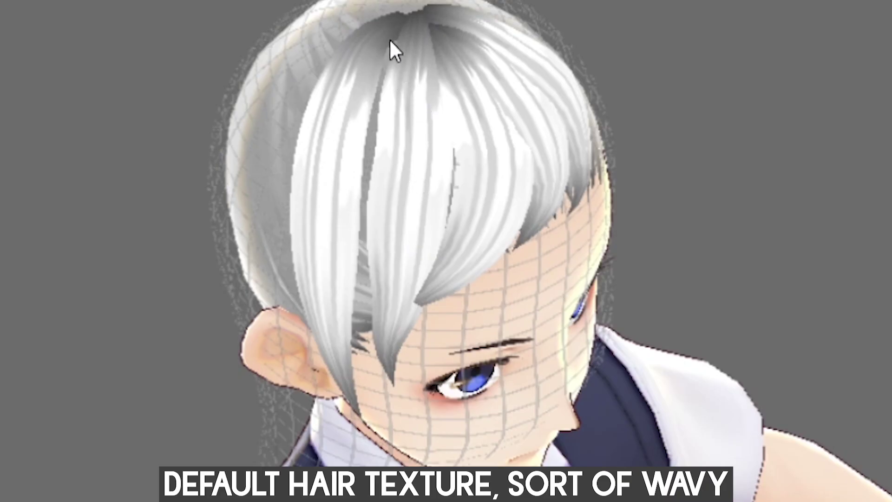
pyautogui.moveTo(389, 38)
pyautogui.mouseDown()
pyautogui.moveTo(366, 142)
pyautogui.moveTo(356, 321)
pyautogui.mouseUp()
pyautogui.moveTo(455, 182); pyautogui.dragTo(451, 174, button='right')
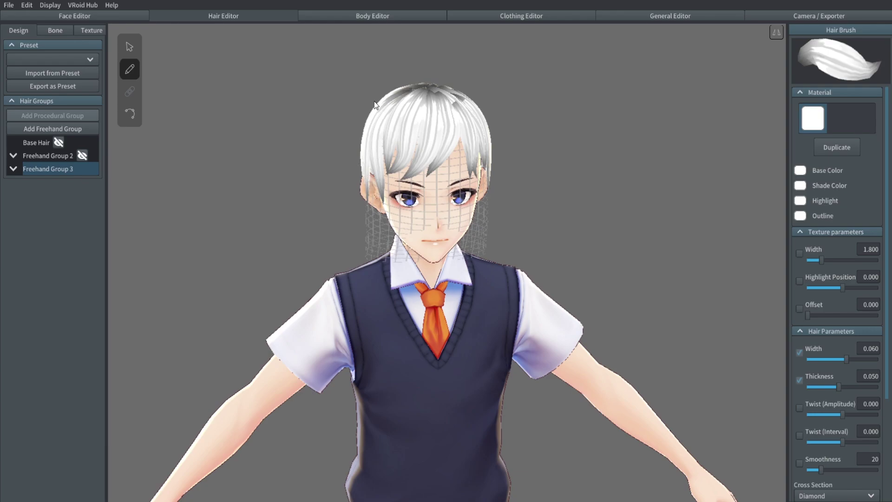
# Adjust the Shortness parameter of the avatar's body
pyautogui.click(373, 16)
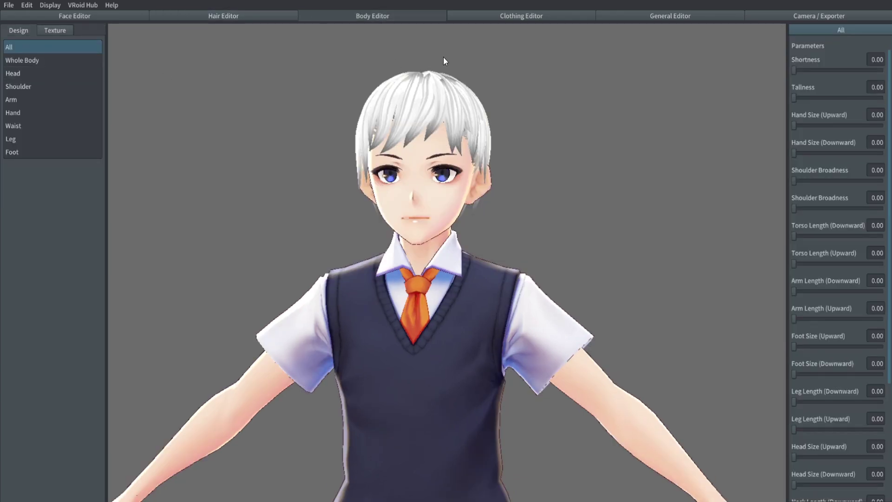
pyautogui.scroll(-5, 544, 183)
pyautogui.scroll(-2, 553, 235)
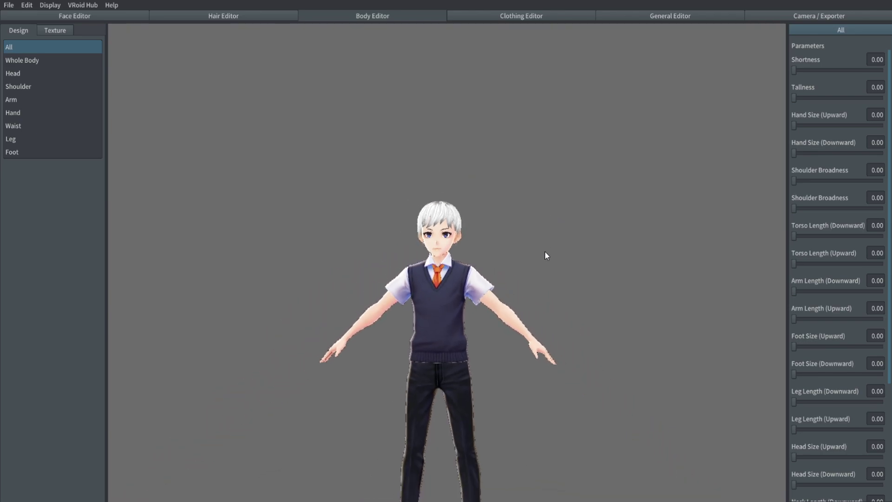
pyautogui.moveTo(794, 71); pyautogui.dragTo(729, 75)
pyautogui.moveTo(804, 72); pyautogui.dragTo(810, 72)
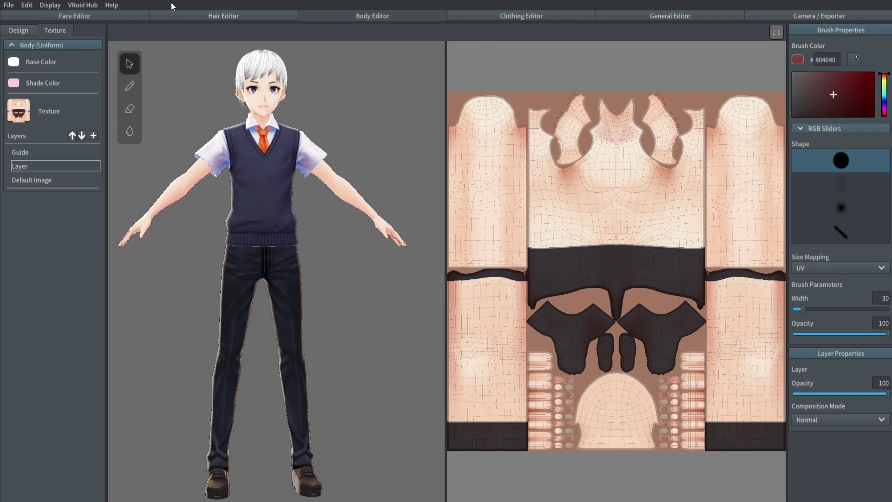
# Try the Uniform (Pants) clothing preset with the Uniform Vest (Long Sleeve) and Onepiece (Half Sleeve) tops
pyautogui.click(104, 18)
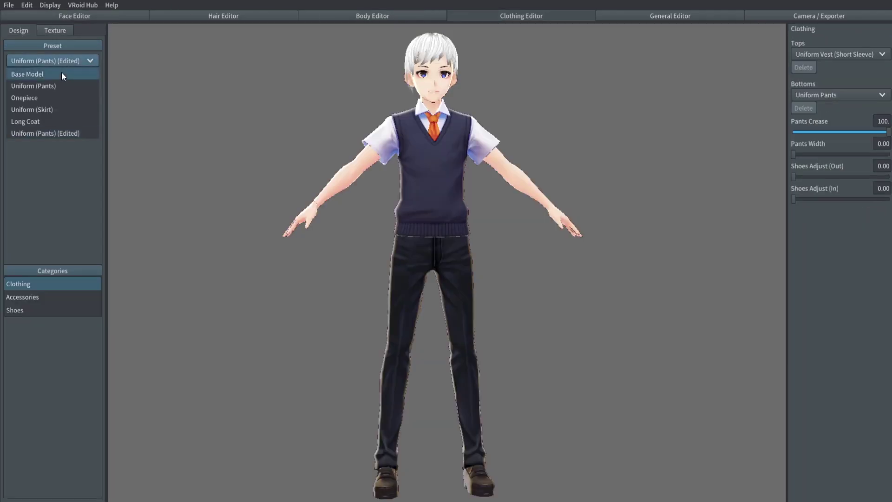
pyautogui.click(51, 121)
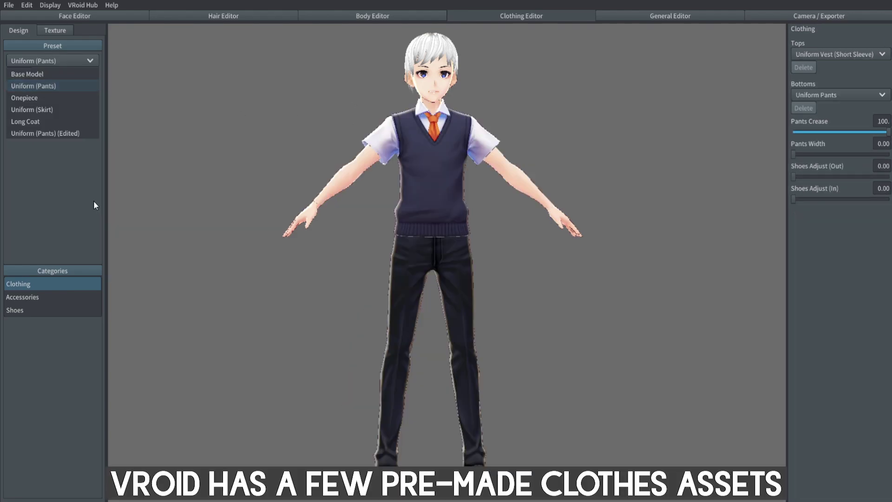
pyautogui.click(840, 54)
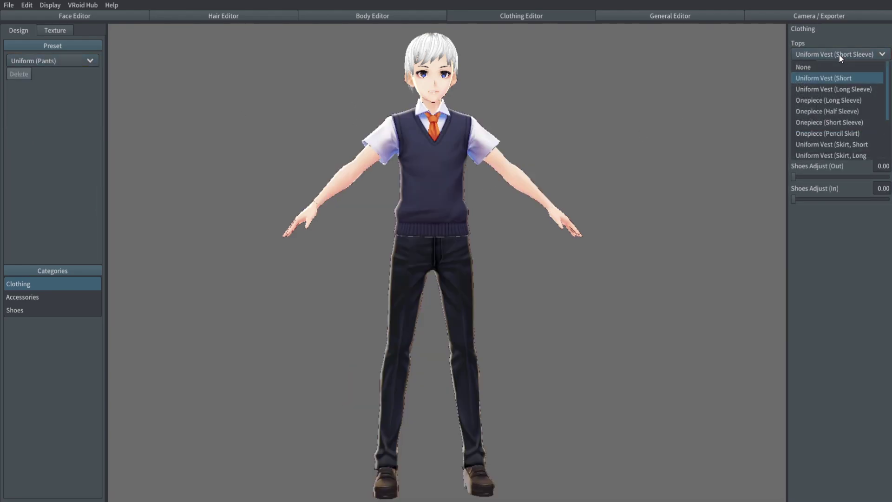
pyautogui.click(837, 88)
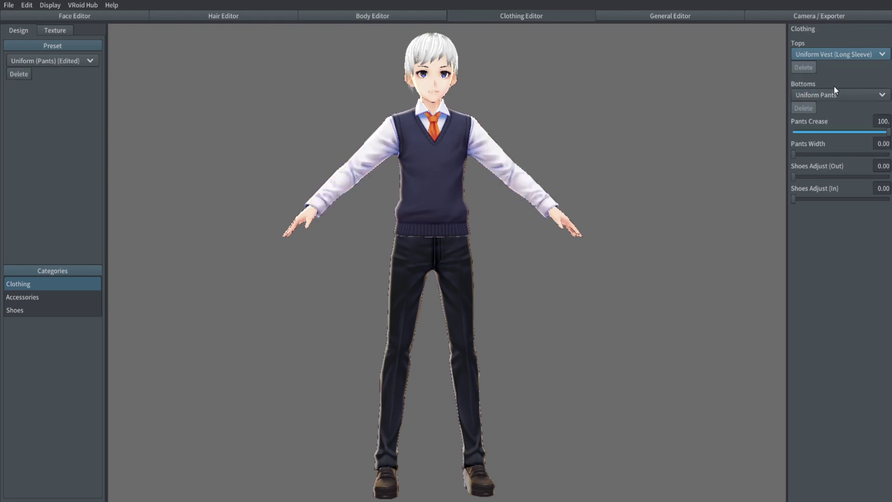
pyautogui.click(840, 53)
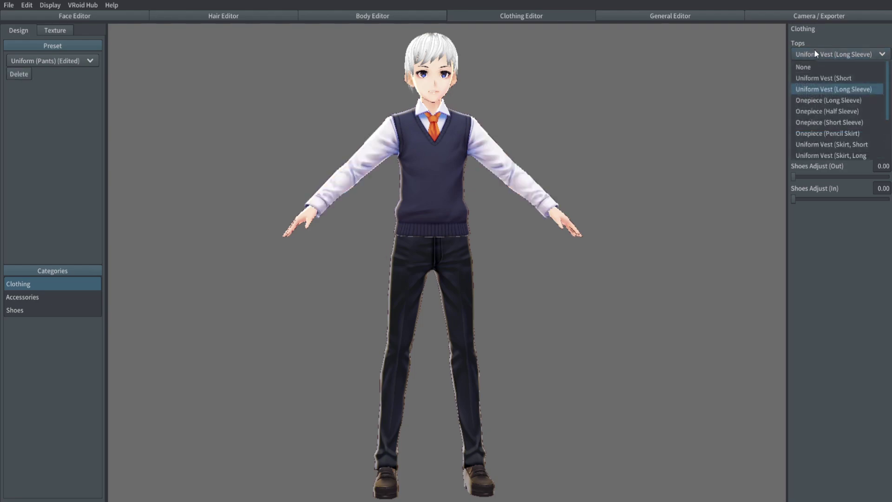
pyautogui.click(821, 109)
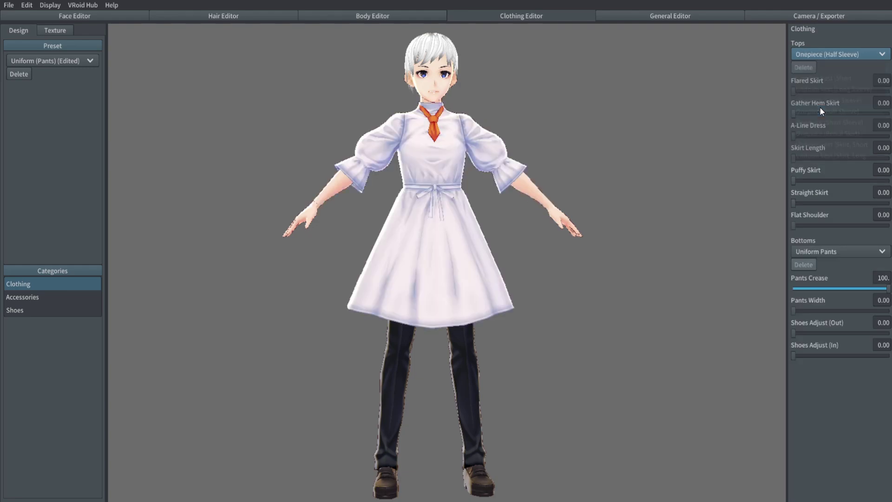
# Change the avatar's top to the T-Shirt
pyautogui.click(832, 53)
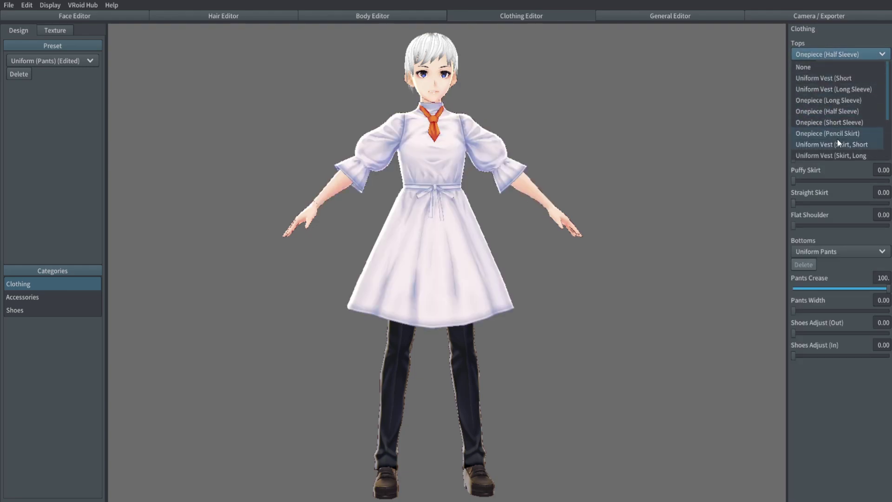
pyautogui.scroll(-2, 829, 128)
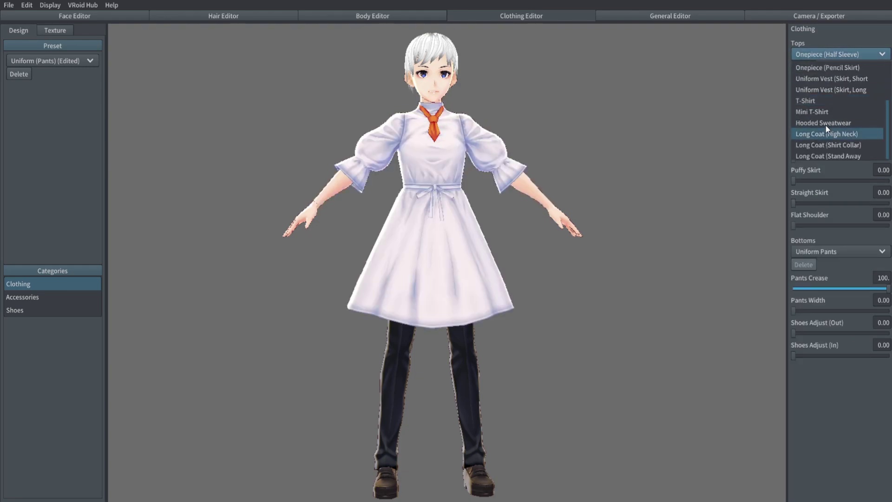
pyautogui.click(827, 103)
pyautogui.click(820, 54)
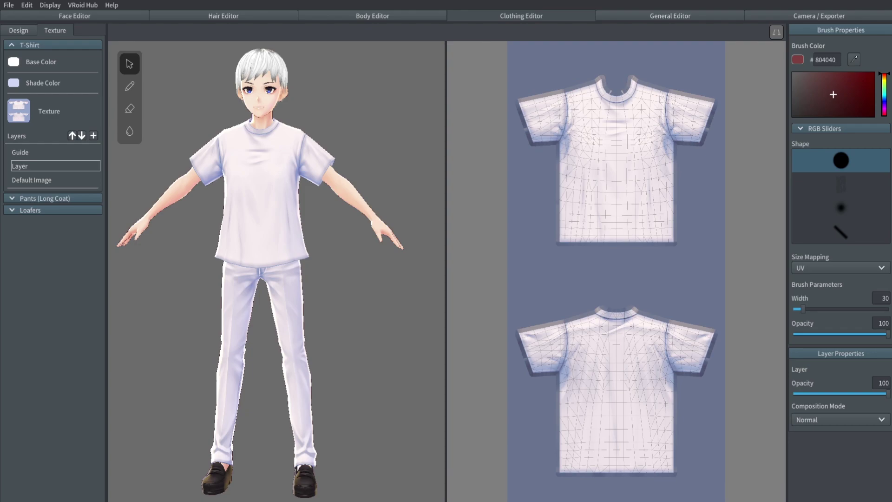
# Recolor the T-shirt's texture with a dark grey base color and a black (000000) shade color
pyautogui.click(14, 61)
pyautogui.moveTo(65, 107); pyautogui.dragTo(8, 155)
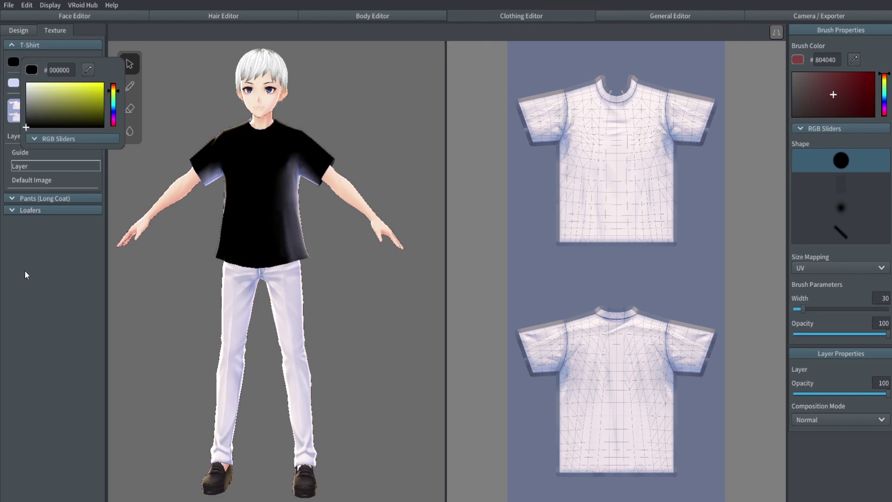
pyautogui.click(32, 113)
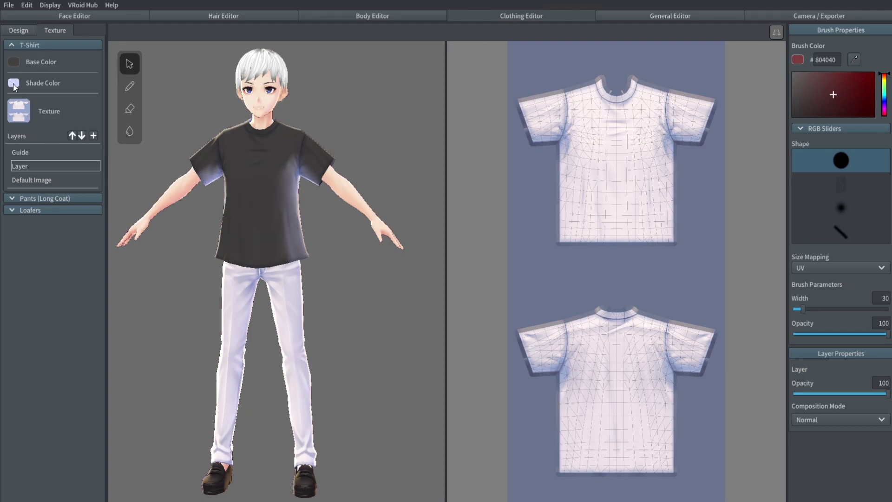
pyautogui.click(13, 84)
pyautogui.moveTo(34, 110); pyautogui.dragTo(14, 151)
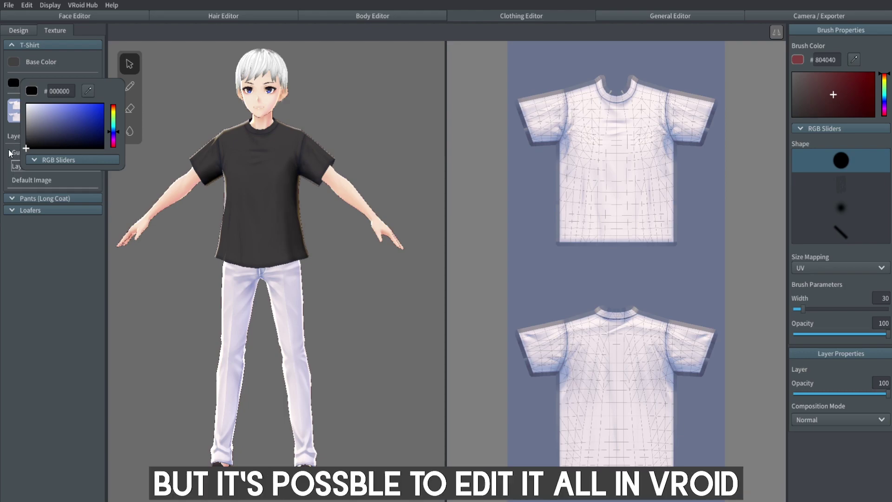
pyautogui.click(40, 267)
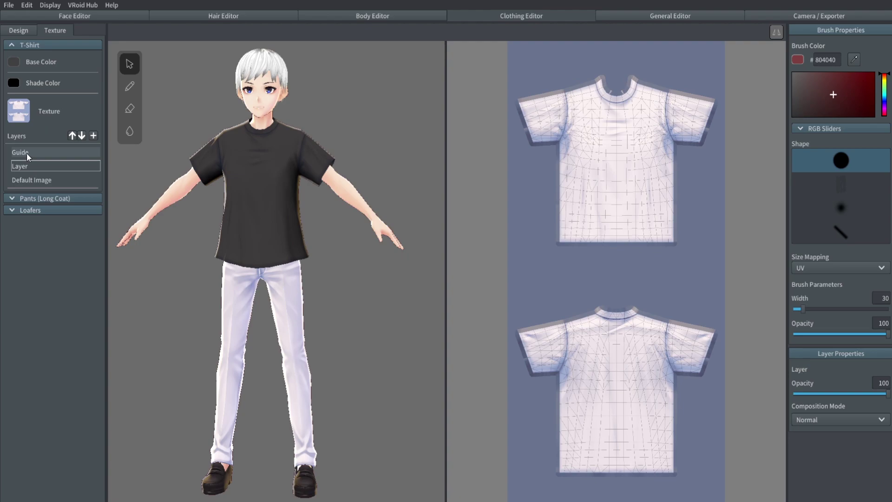
# Add a layer to the T-shirt texture and place a visible copy of Default Image above the hidden original
pyautogui.click(26, 152)
pyautogui.click(28, 166)
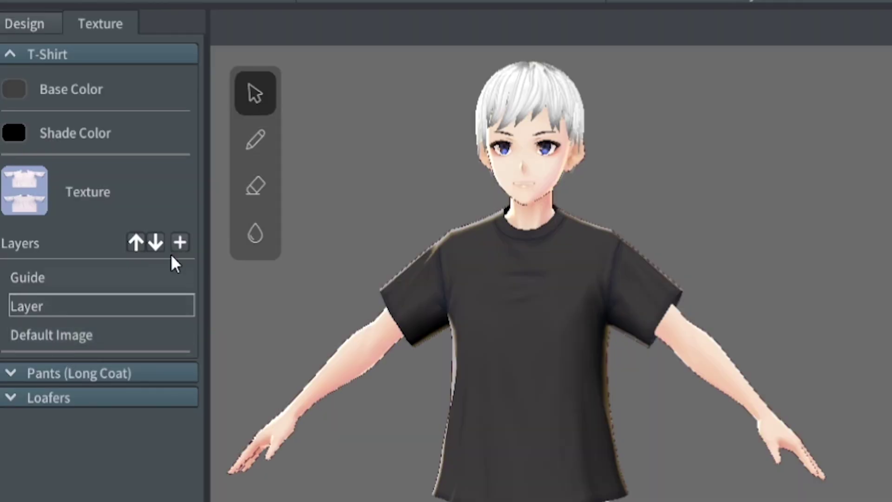
pyautogui.click(180, 242)
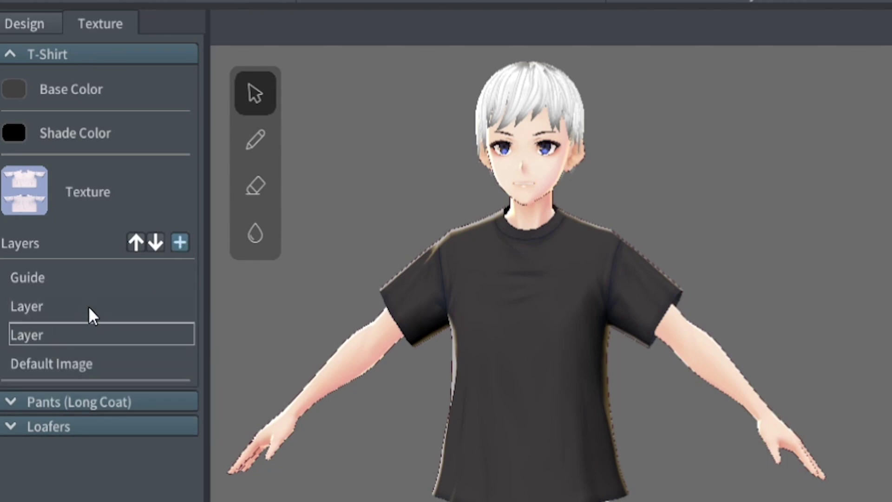
pyautogui.click(63, 300)
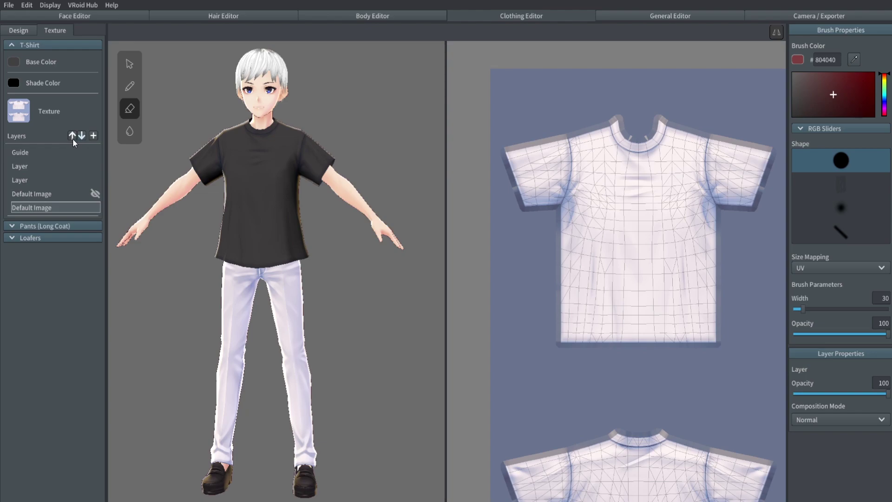
pyautogui.click(72, 135)
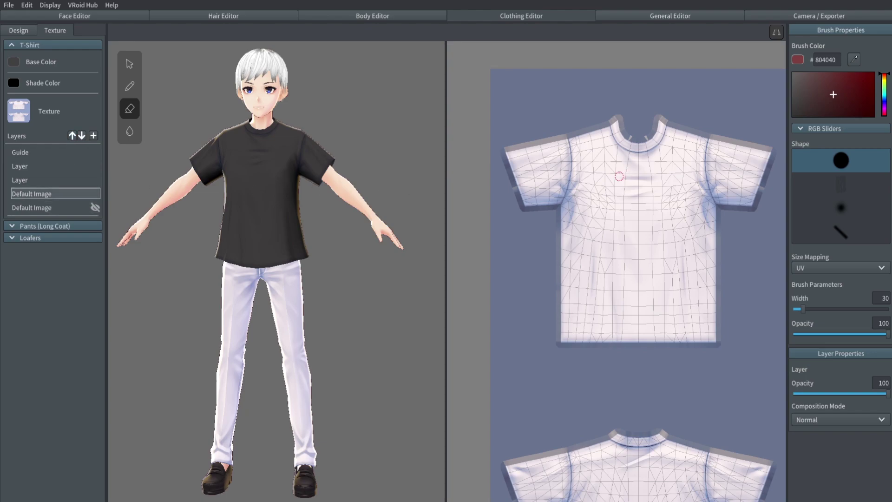
# Erase both sleeve ends on the front of the T-shirt's Default Image copy with a mirrored eraser of width 30
pyautogui.moveTo(523, 171)
pyautogui.mouseDown()
pyautogui.moveTo(529, 189)
pyautogui.moveTo(543, 175)
pyautogui.mouseUp()
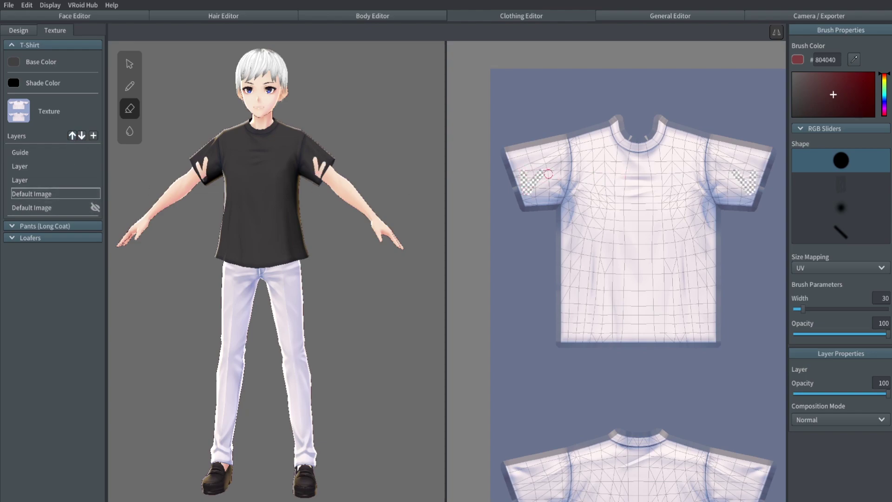
pyautogui.hotkey('ctrl', 'z')
pyautogui.moveTo(503, 152)
pyautogui.mouseDown()
pyautogui.moveTo(503, 173)
pyautogui.moveTo(518, 140)
pyautogui.moveTo(514, 187)
pyautogui.mouseUp()
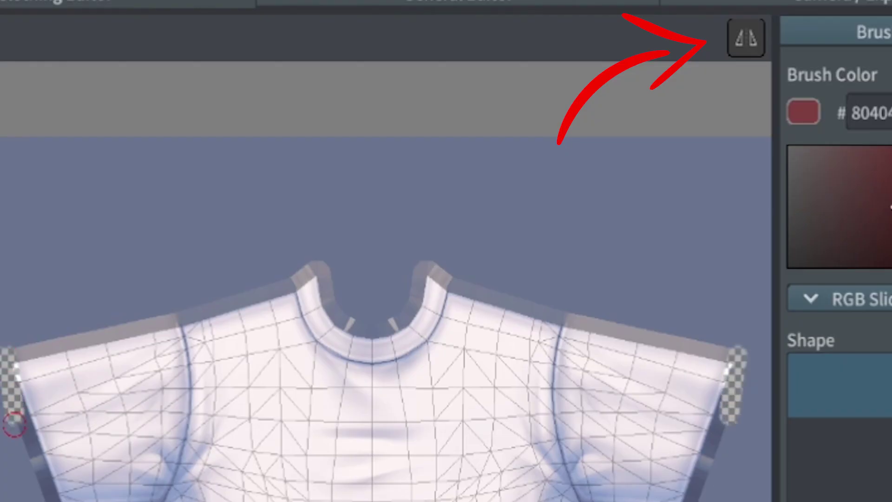
pyautogui.moveTo(36, 457)
pyautogui.mouseDown()
pyautogui.moveTo(55, 463)
pyautogui.moveTo(54, 500)
pyautogui.moveTo(65, 460)
pyautogui.mouseUp()
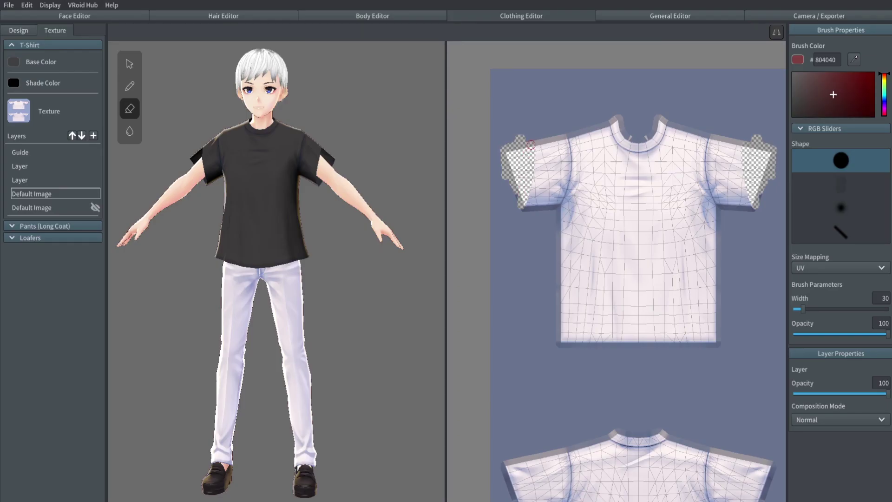
pyautogui.moveTo(531, 145)
pyautogui.mouseDown()
pyautogui.moveTo(541, 162)
pyautogui.moveTo(547, 130)
pyautogui.moveTo(532, 153)
pyautogui.mouseUp()
pyautogui.moveTo(531, 212)
pyautogui.mouseDown()
pyautogui.moveTo(539, 210)
pyautogui.moveTo(524, 221)
pyautogui.mouseUp()
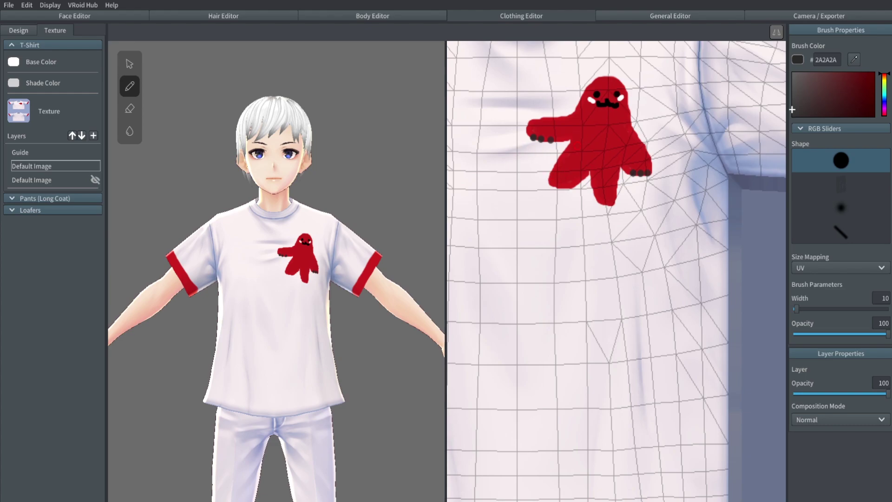
# Examine the red creature drawing on the T-shirt's chest on the avatar and in the texture view
pyautogui.scroll(-4, 577, 150)
pyautogui.scroll(-3, 373, 224)
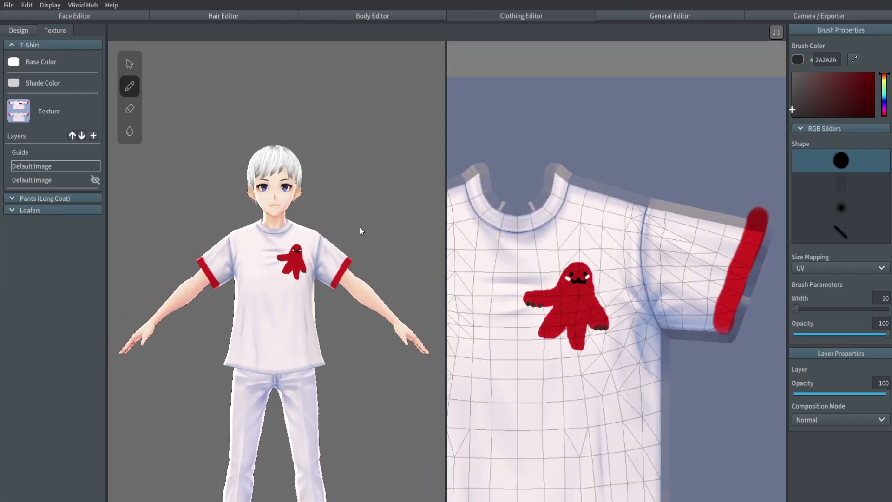
pyautogui.scroll(5, 371, 228)
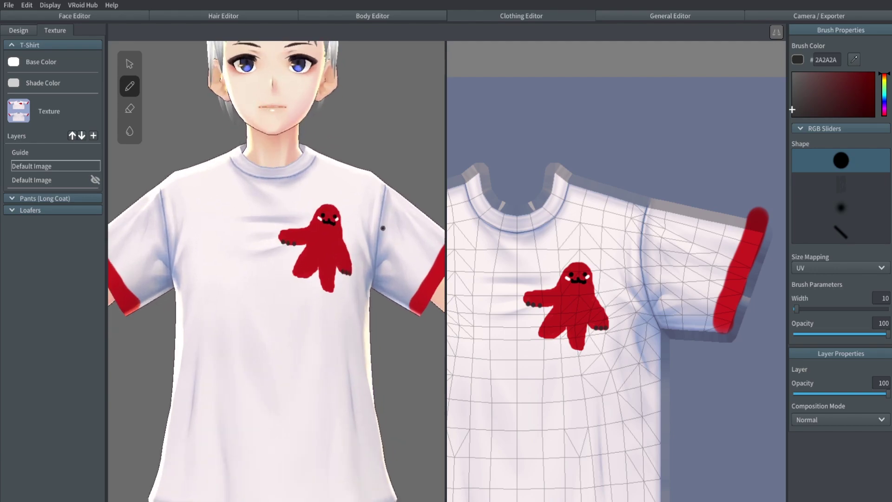
pyautogui.scroll(2, 383, 228)
pyautogui.scroll(5, 497, 308)
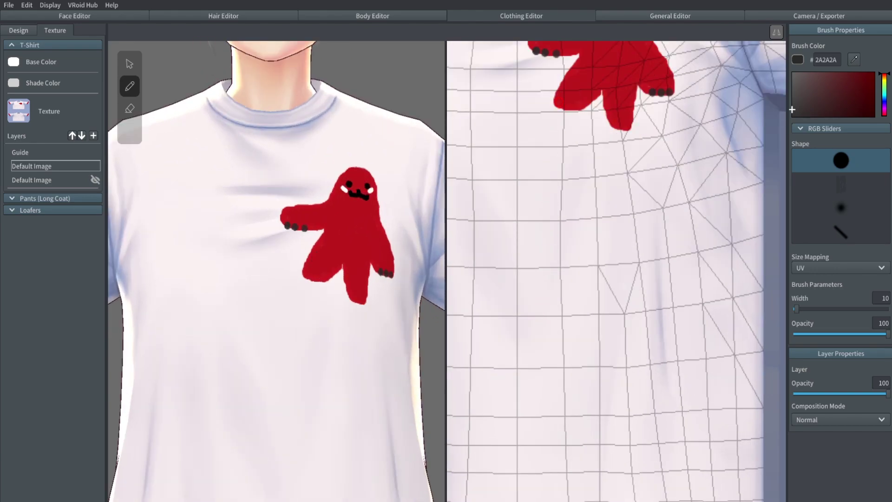
pyautogui.click(559, 103)
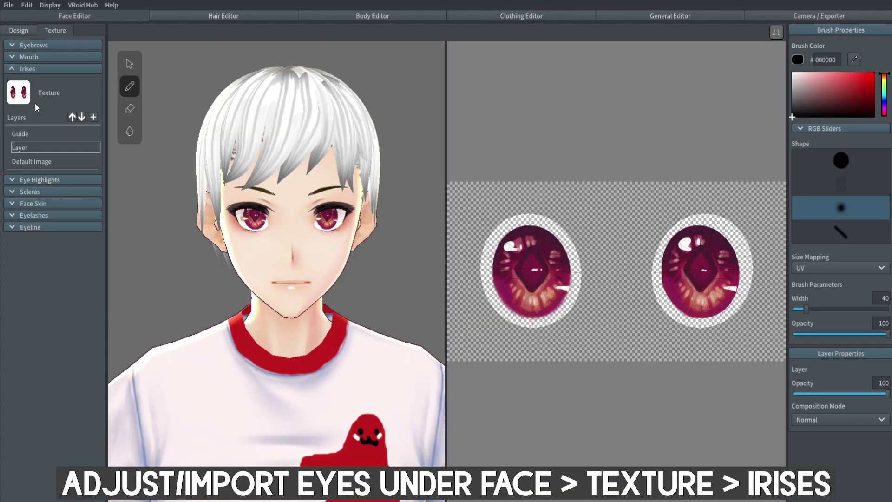
# Display the Default Image layer of the Eye Highlights texture
pyautogui.click(17, 70)
pyautogui.click(15, 81)
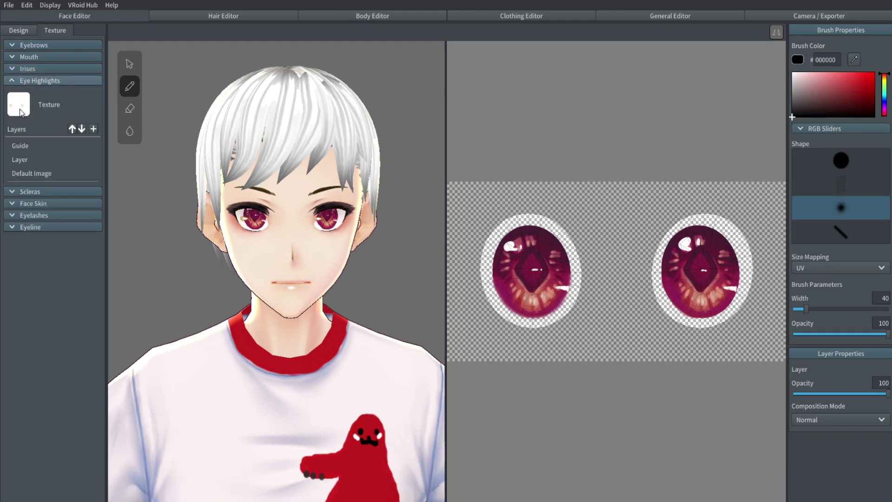
pyautogui.click(34, 174)
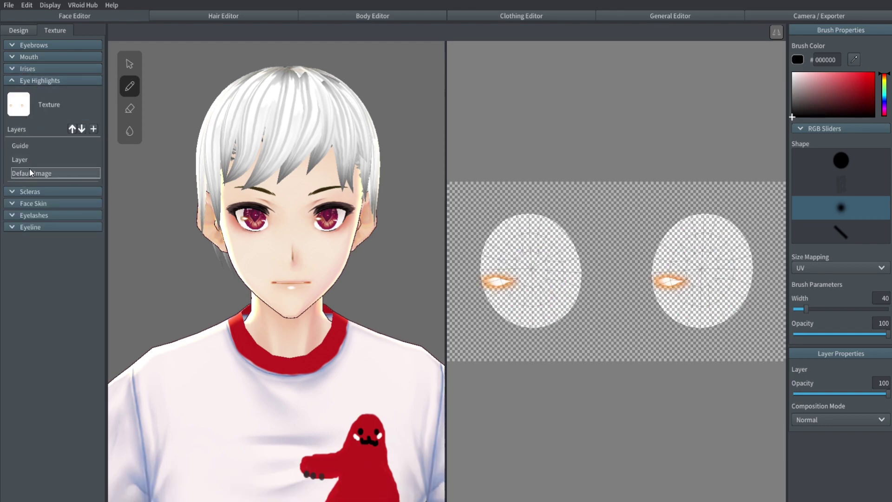
pyautogui.click(10, 82)
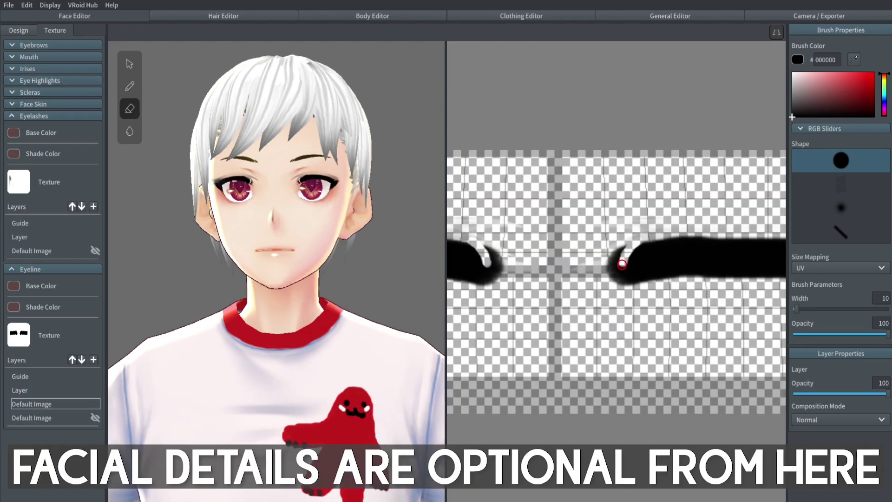
# Erase the inner corners of the eyeline with width 10 and paint the nose area of the face skin in F2BF92 with width 9
pyautogui.moveTo(621, 269)
pyautogui.mouseDown()
pyautogui.moveTo(618, 294)
pyautogui.moveTo(644, 243)
pyautogui.moveTo(621, 262)
pyautogui.moveTo(604, 295)
pyautogui.moveTo(631, 231)
pyautogui.moveTo(602, 272)
pyautogui.moveTo(616, 244)
pyautogui.moveTo(637, 238)
pyautogui.moveTo(619, 252)
pyautogui.moveTo(645, 236)
pyautogui.mouseUp()
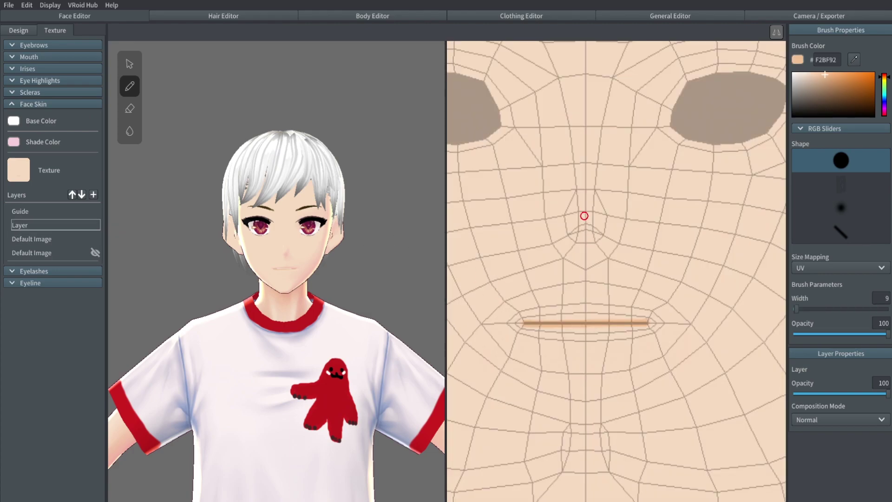
pyautogui.moveTo(575, 199)
pyautogui.mouseDown()
pyautogui.moveTo(573, 238)
pyautogui.moveTo(586, 241)
pyautogui.moveTo(597, 240)
pyautogui.moveTo(600, 215)
pyautogui.mouseUp()
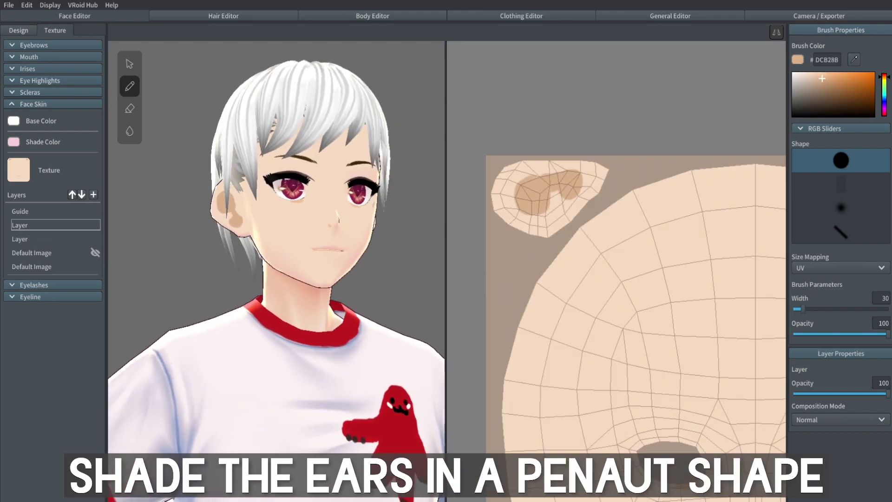
pyautogui.moveTo(334, 232); pyautogui.dragTo(251, 233, button='right')
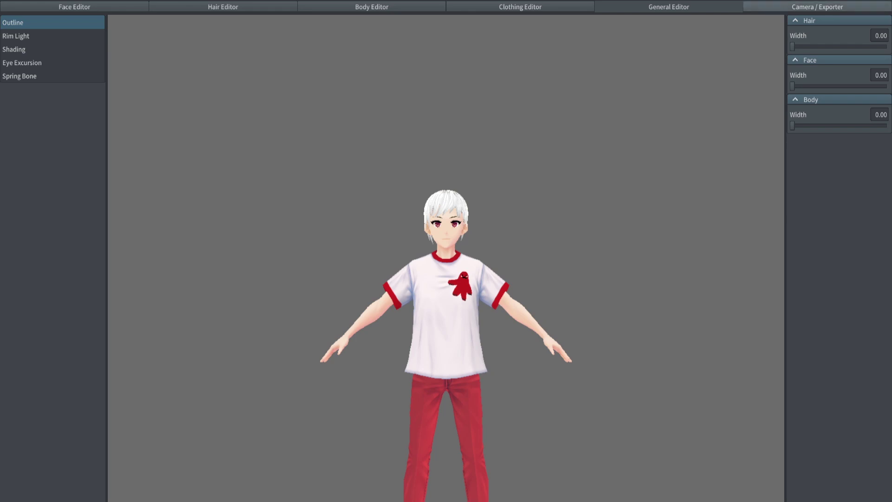
# Set the avatar export's Material Count to 2, start the export and review its VRM settings
pyautogui.click(818, 6)
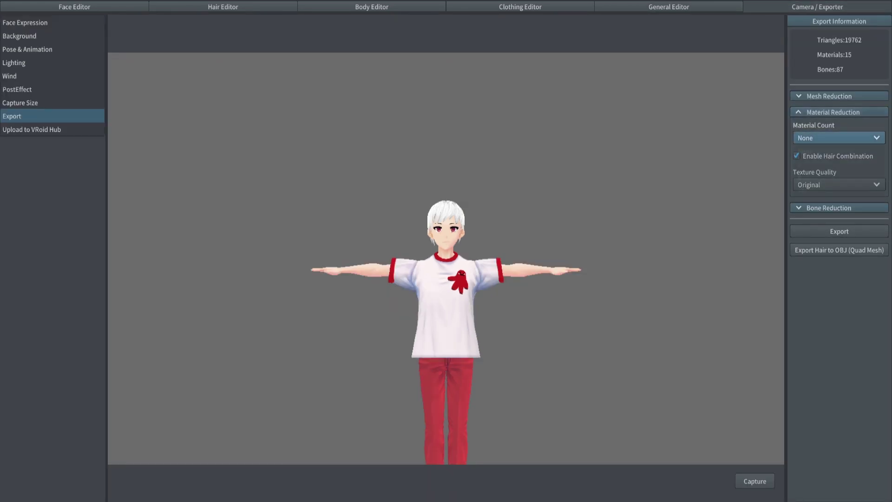
pyautogui.click(839, 138)
pyautogui.click(818, 164)
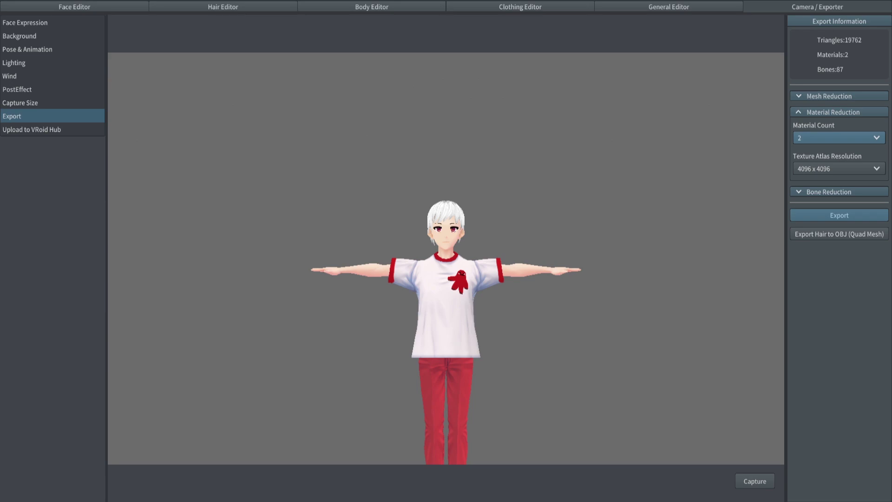
pyautogui.click(839, 215)
pyautogui.scroll(-1, 447, 245)
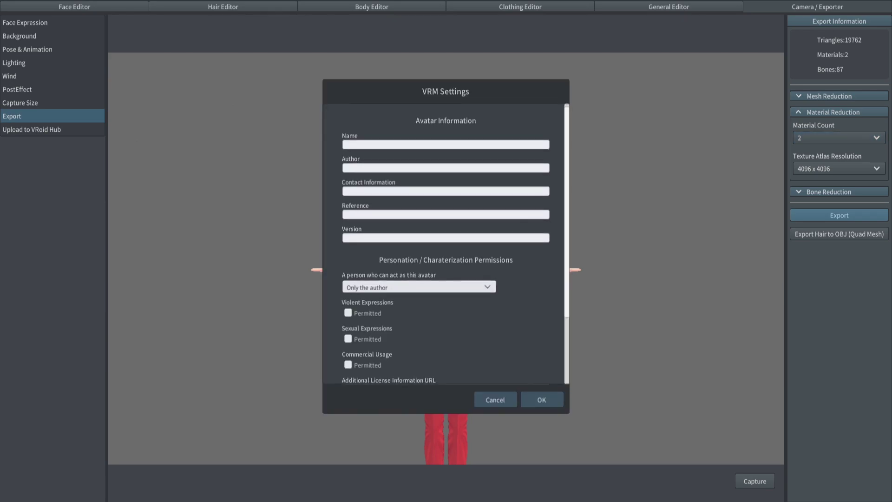
pyautogui.scroll(-5, 446, 244)
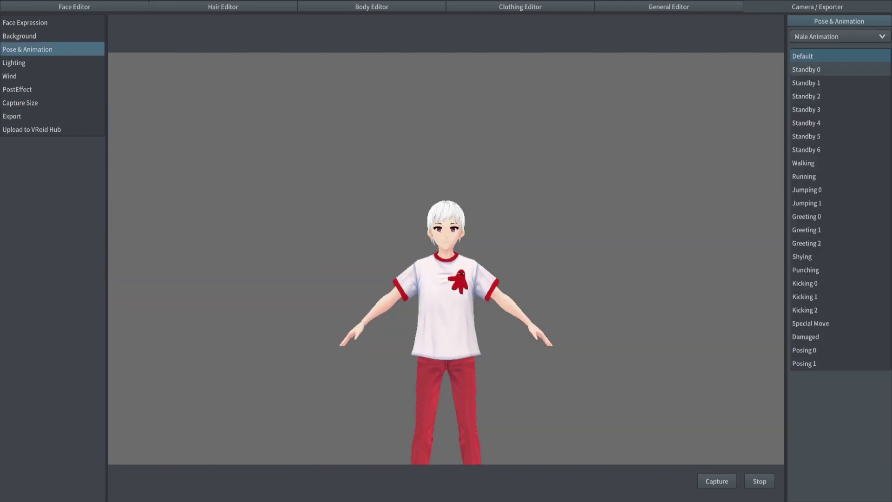
# Preview the Standby 0, Standby 1, Jumping 0 and Running male animations and return the avatar to the Default pose
pyautogui.click(807, 70)
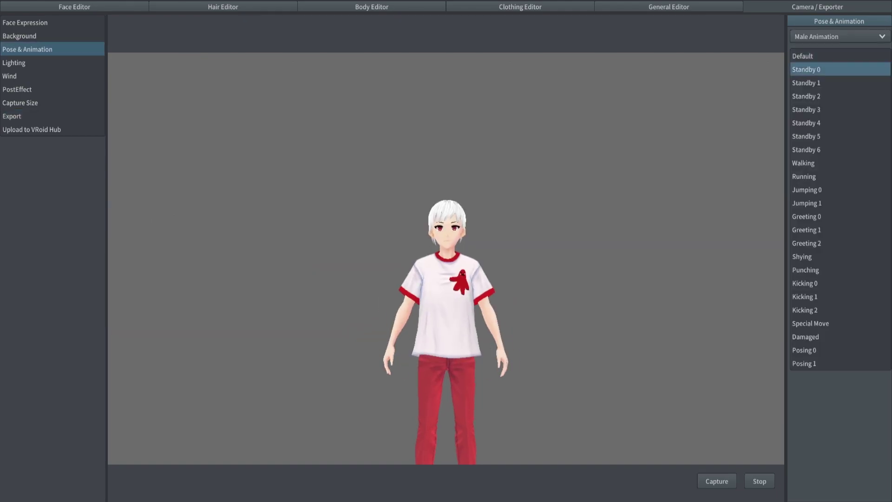
pyautogui.click(807, 83)
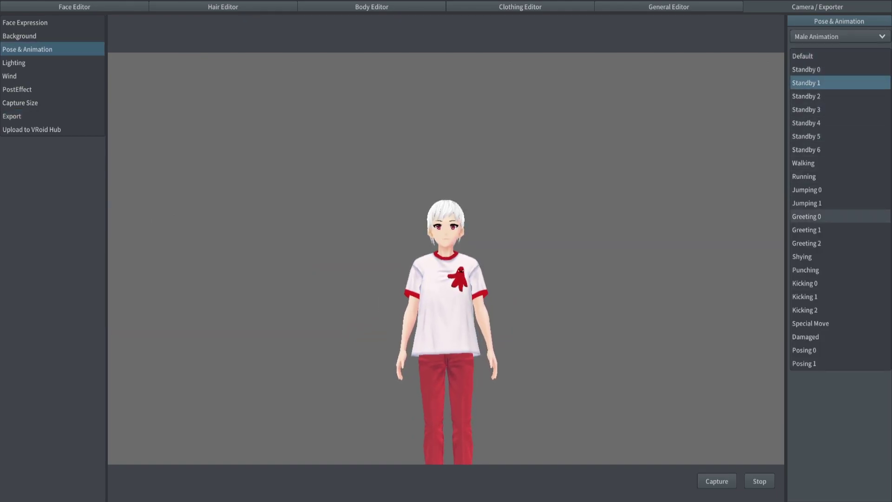
pyautogui.click(807, 190)
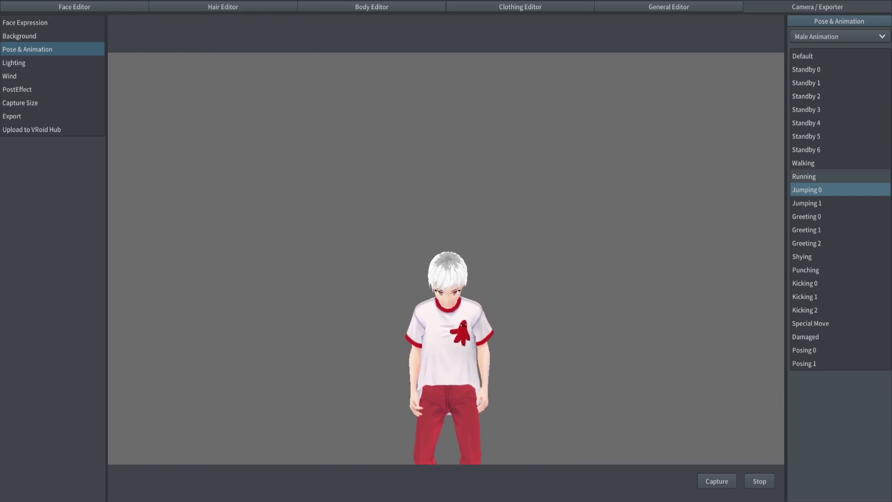
pyautogui.click(804, 176)
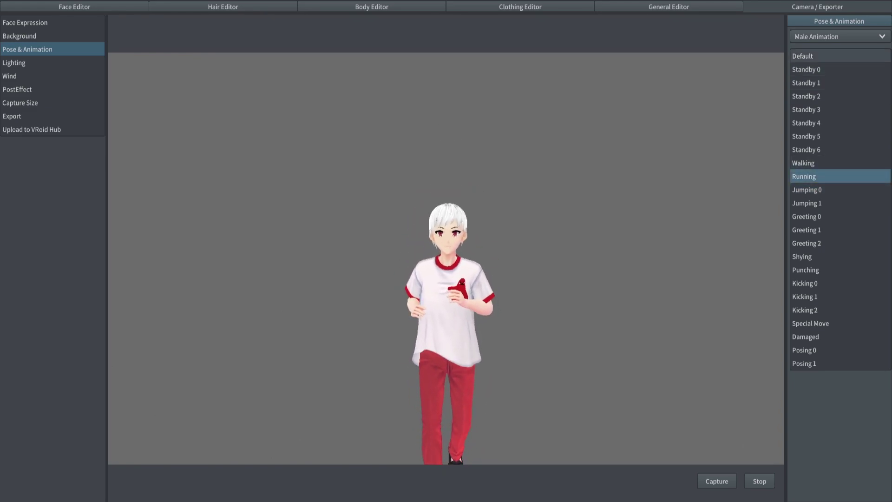
pyautogui.click(802, 56)
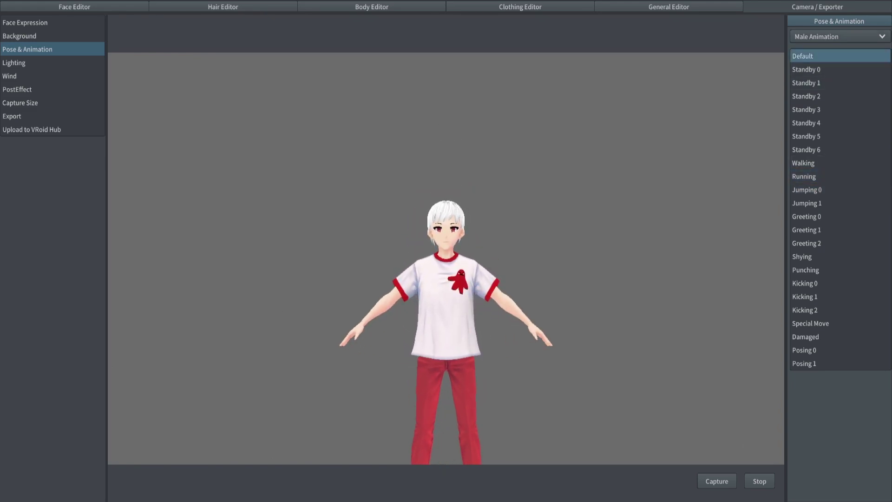
pyautogui.click(669, 7)
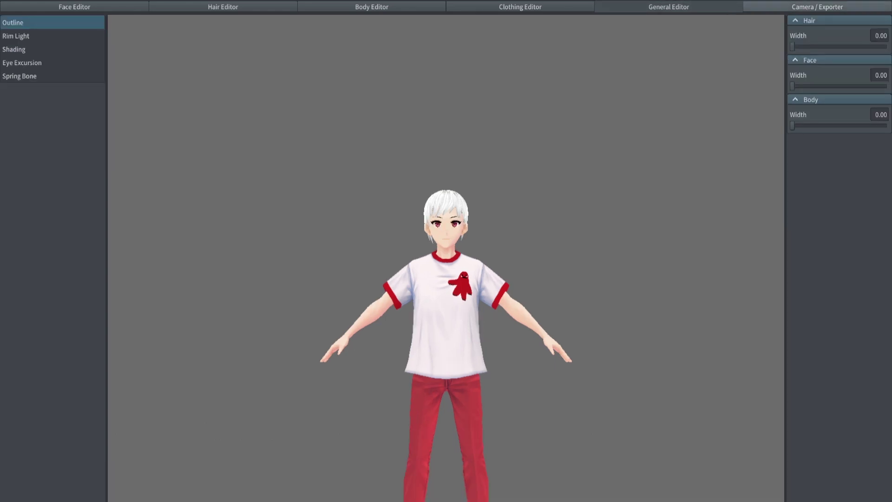
pyautogui.click(818, 7)
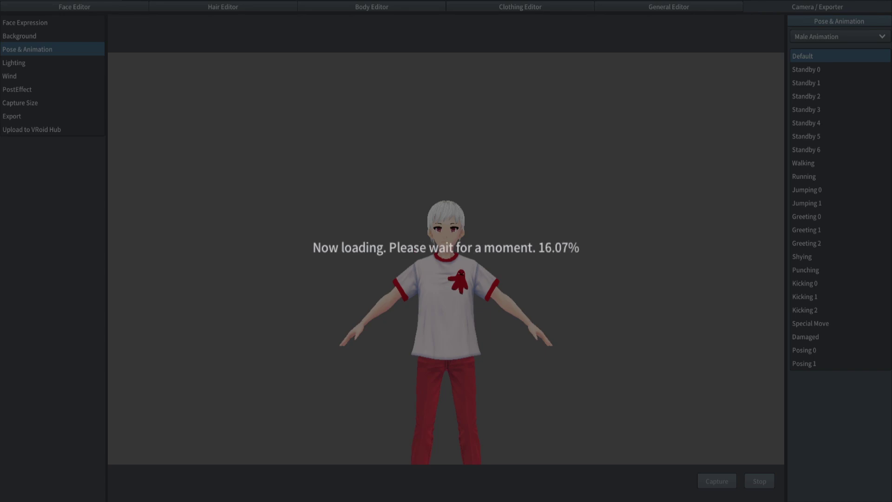
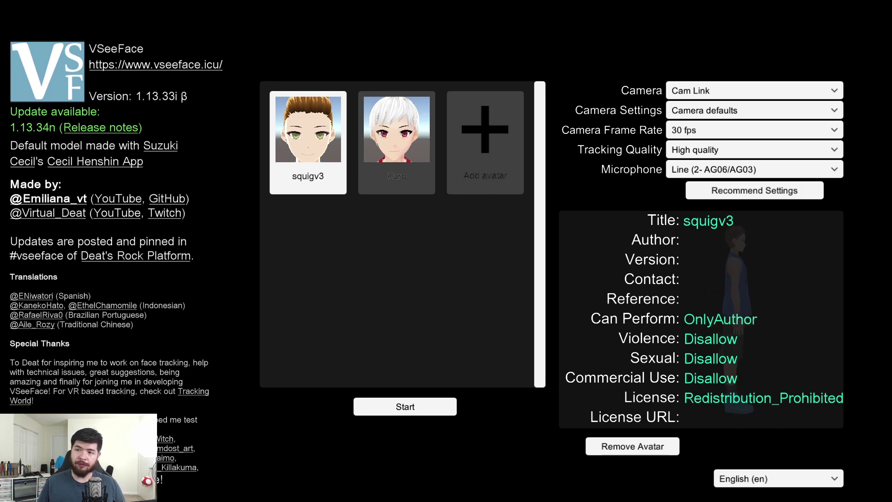
# Switch to VSeeFace and review the available cameras for tracking
pyautogui.click(755, 90)
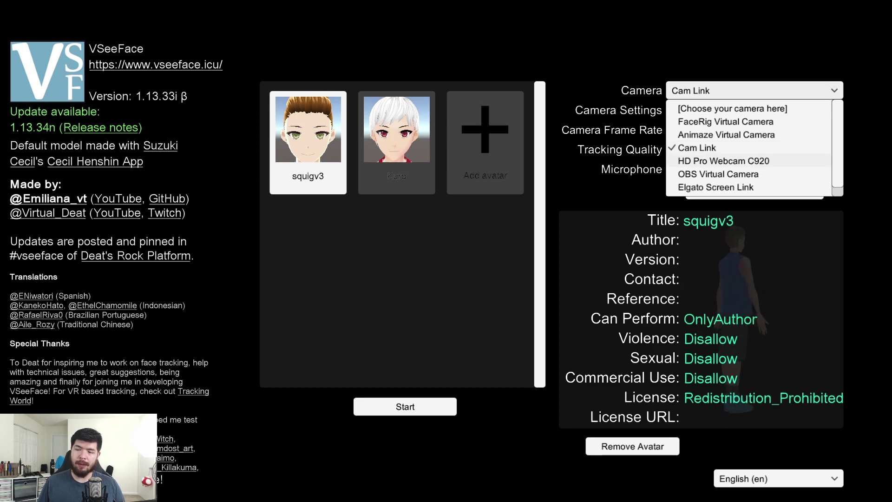
pyautogui.press('Escape')
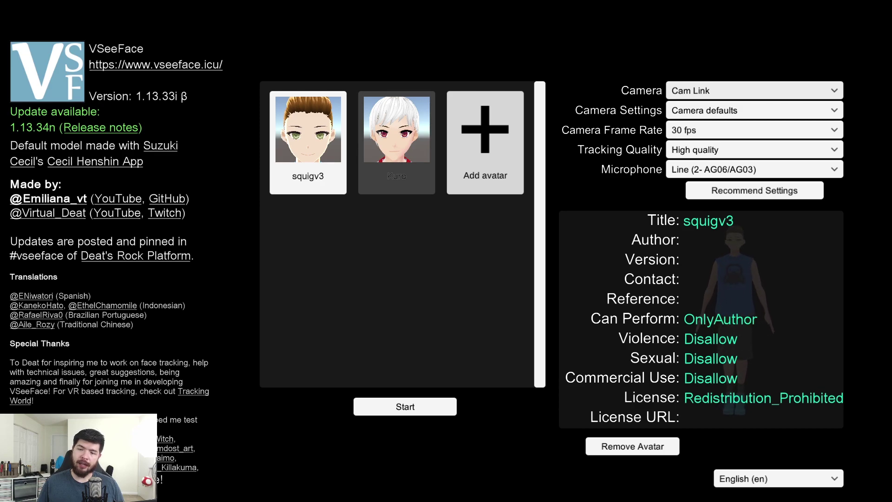
# Start adding an avatar, view the details of the Kuro avatar and reselect the squigv3 avatar
pyautogui.click(485, 142)
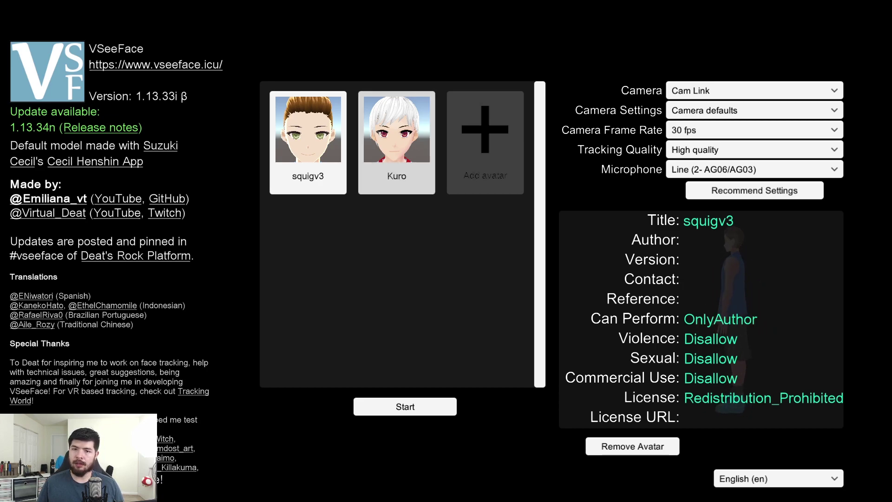
pyautogui.click(397, 140)
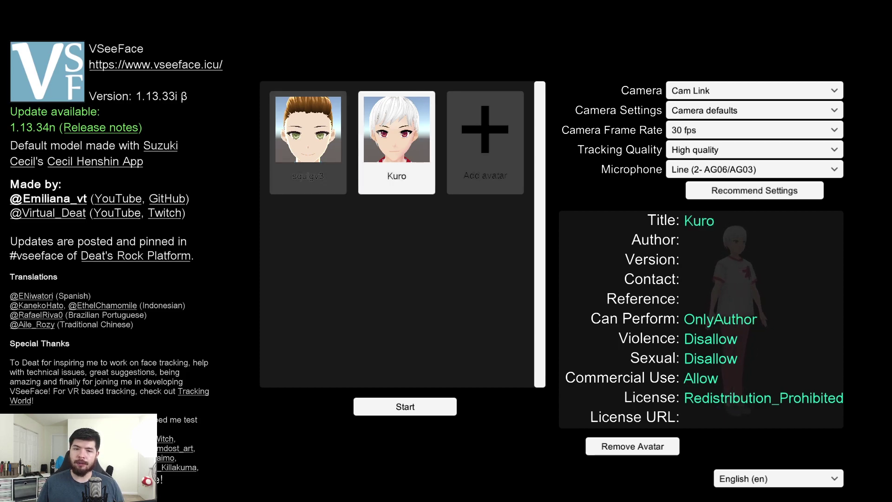
pyautogui.click(308, 139)
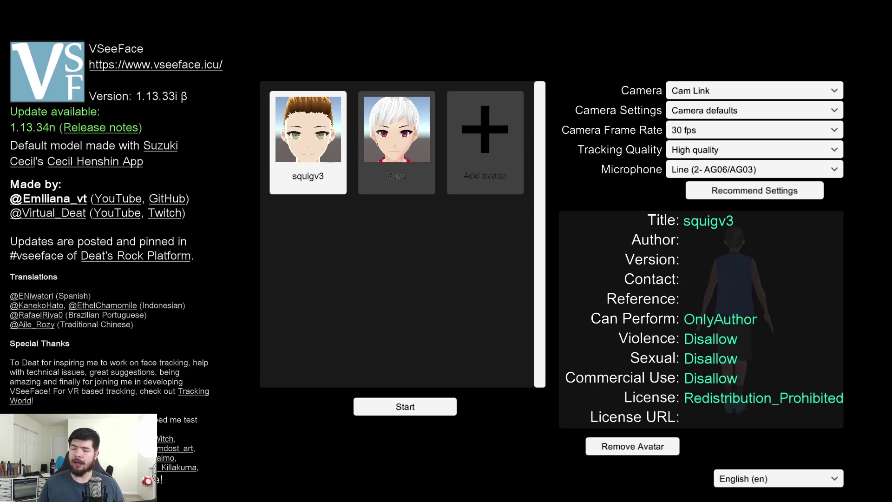
# Start tracking with the squigv3 avatar and review the stiffness and advanced options in the General settings
pyautogui.press('Return')
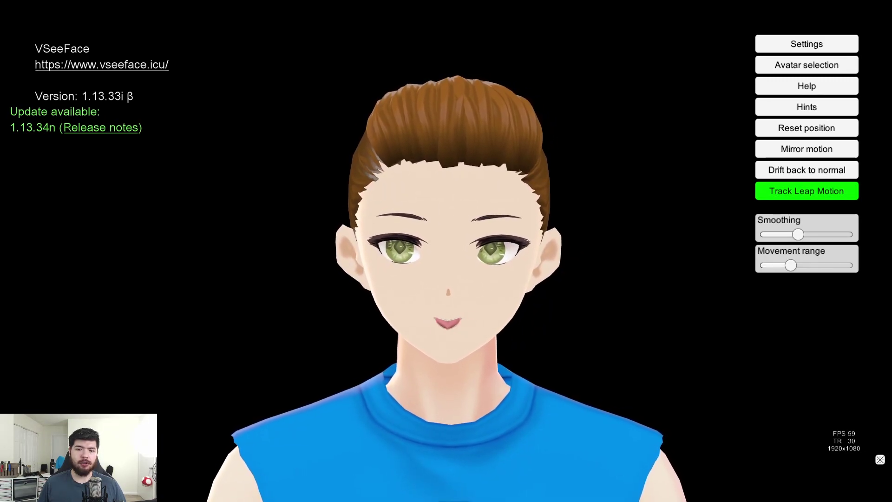
pyautogui.click(807, 44)
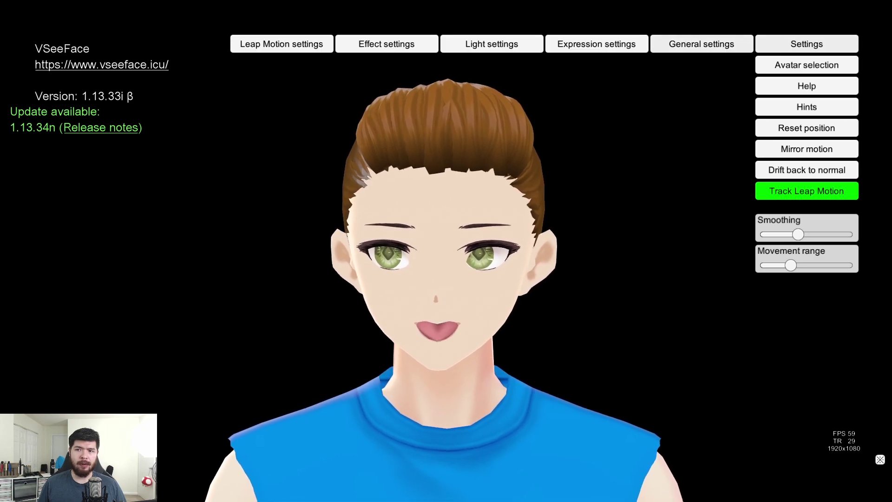
pyautogui.click(702, 44)
pyautogui.scroll(6, 437, 237)
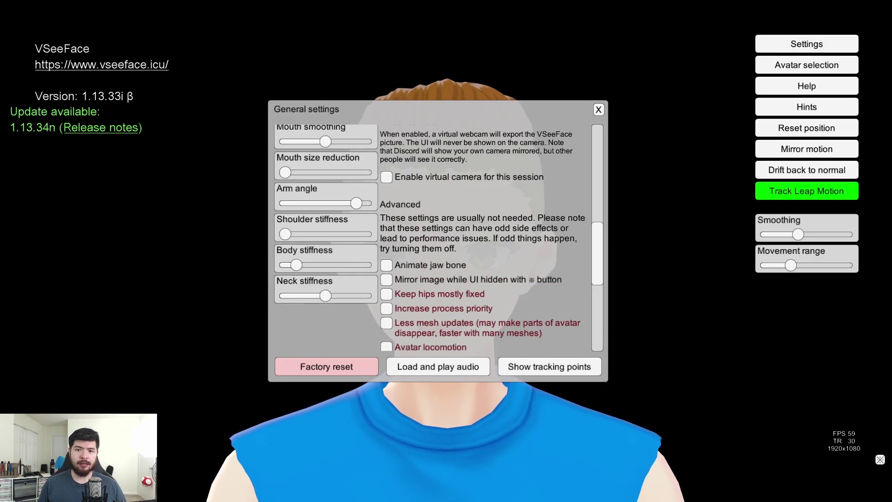
pyautogui.scroll(-10, 437, 237)
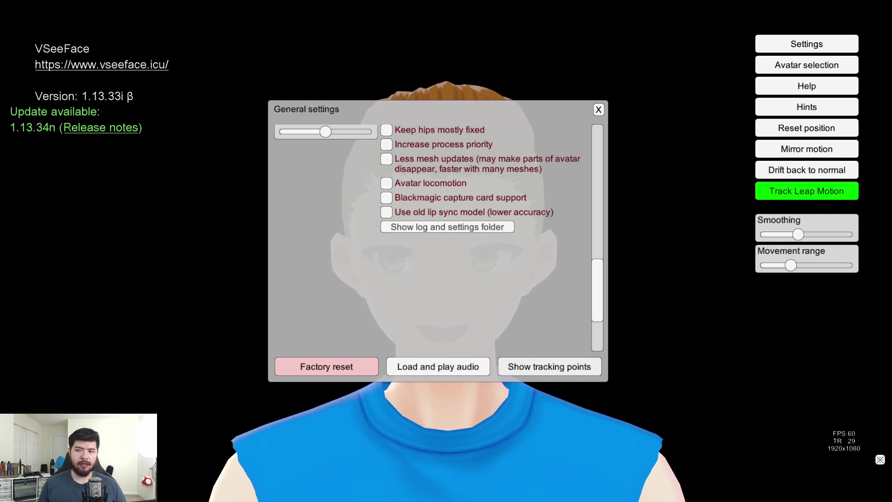
pyautogui.click(598, 109)
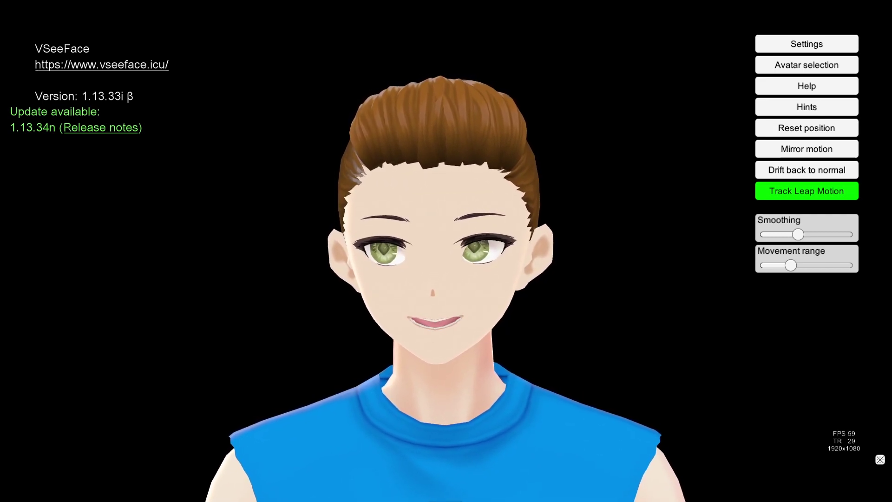
# Raise the Smoothing slightly and review the blink, Synthetic gaze and lip sync options in the General settings
pyautogui.moveTo(798, 234); pyautogui.dragTo(813, 235)
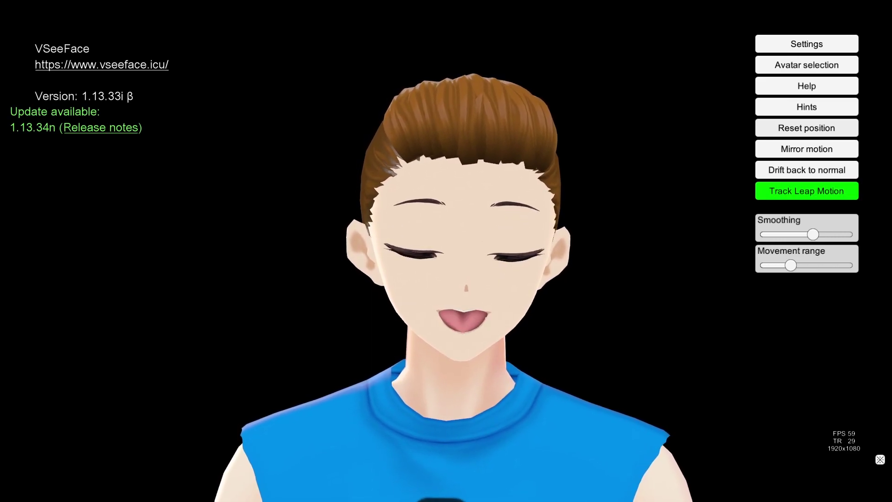
pyautogui.click(807, 44)
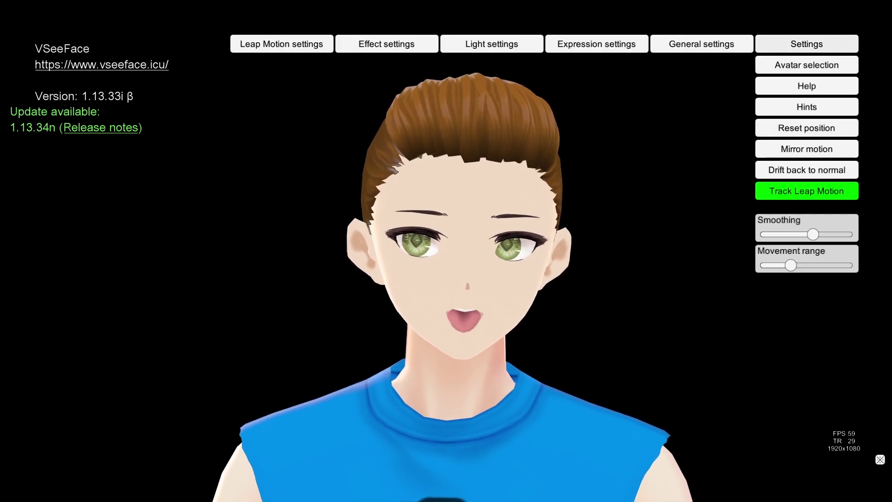
pyautogui.click(687, 42)
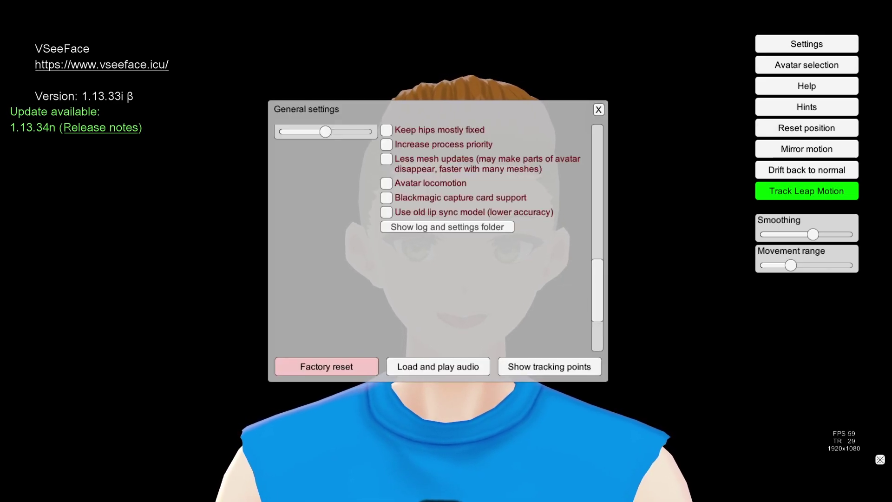
pyautogui.scroll(10, 438, 238)
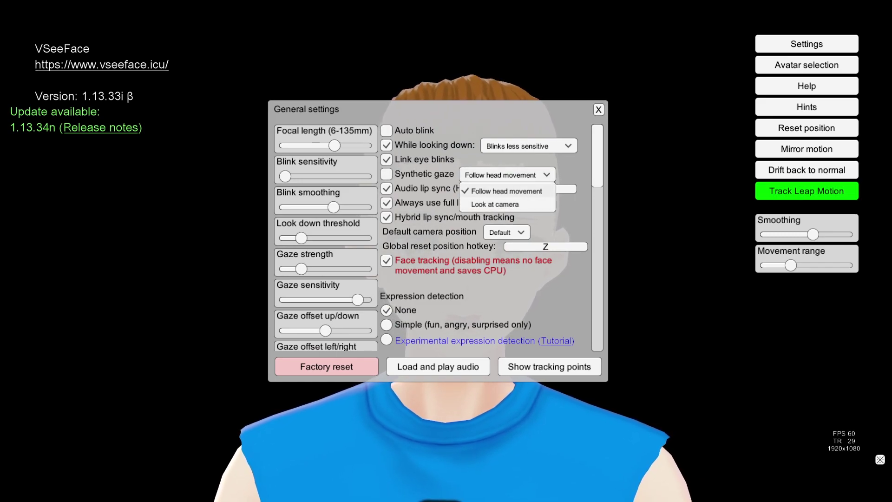
pyautogui.press('Escape')
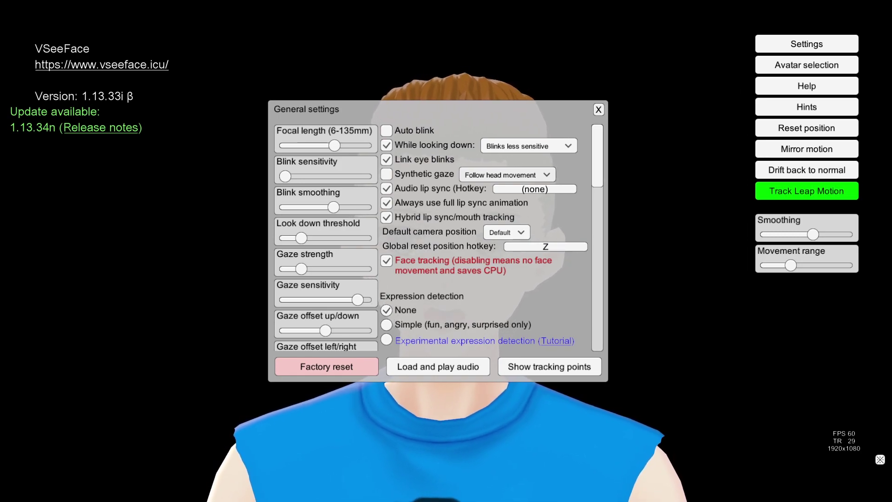
pyautogui.click(599, 110)
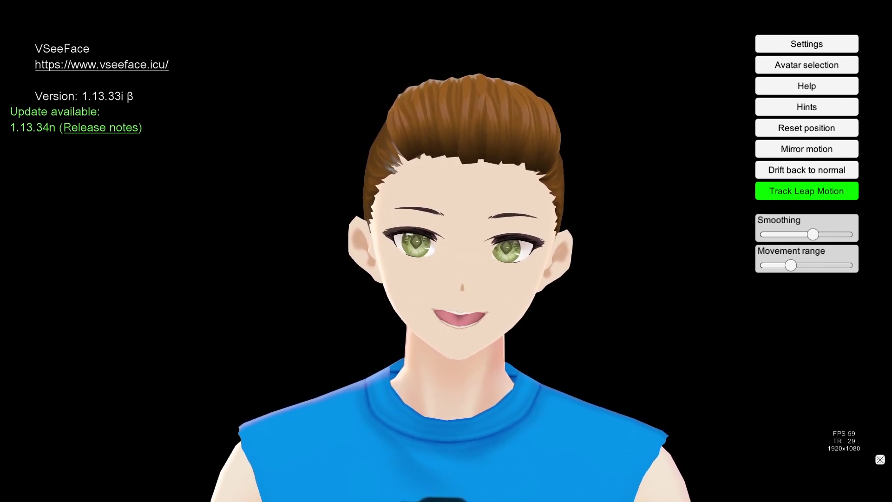
# Review the device, virtual camera and advanced options in the General settings
pyautogui.click(807, 44)
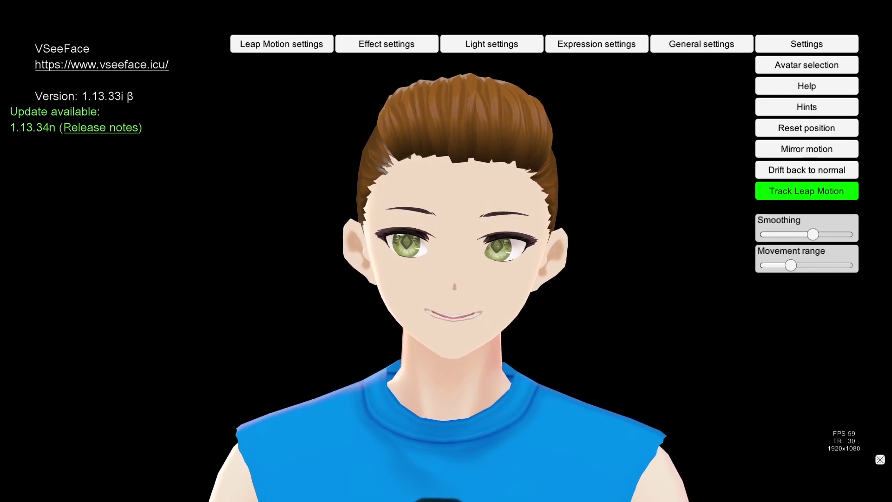
pyautogui.click(702, 43)
pyautogui.scroll(-10, 437, 233)
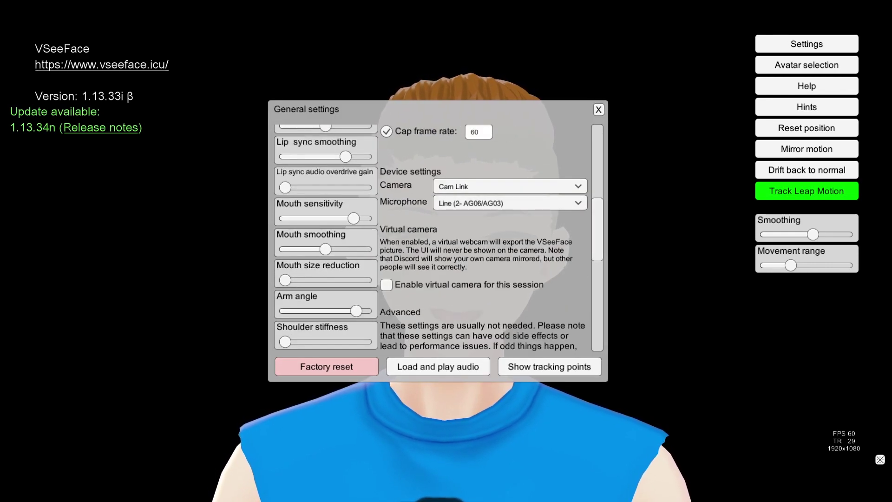
pyautogui.scroll(-6, 437, 237)
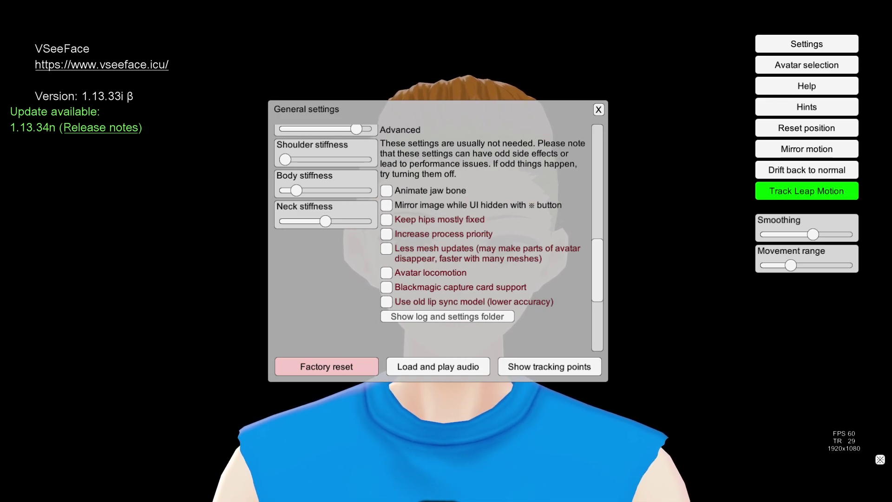
pyautogui.press('Escape')
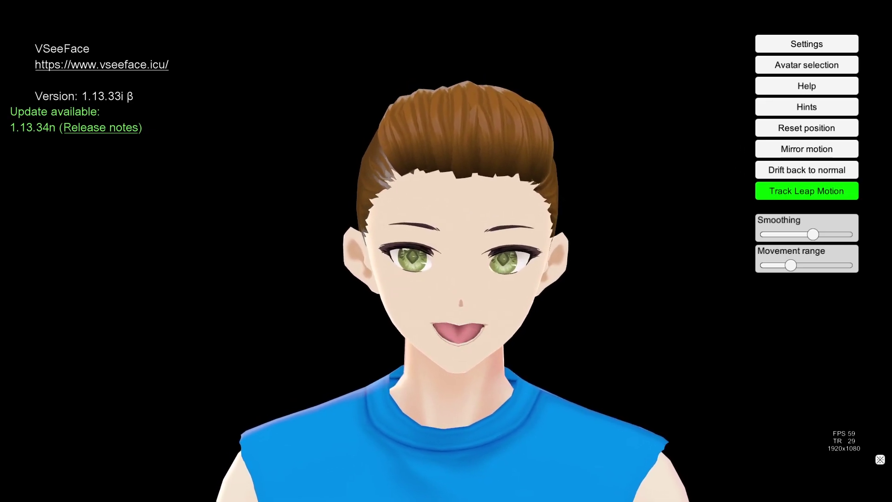
# Bring the avatar's whole body into view and turn on Keep hips mostly fixed in the General settings
pyautogui.scroll(-10, 451, 288)
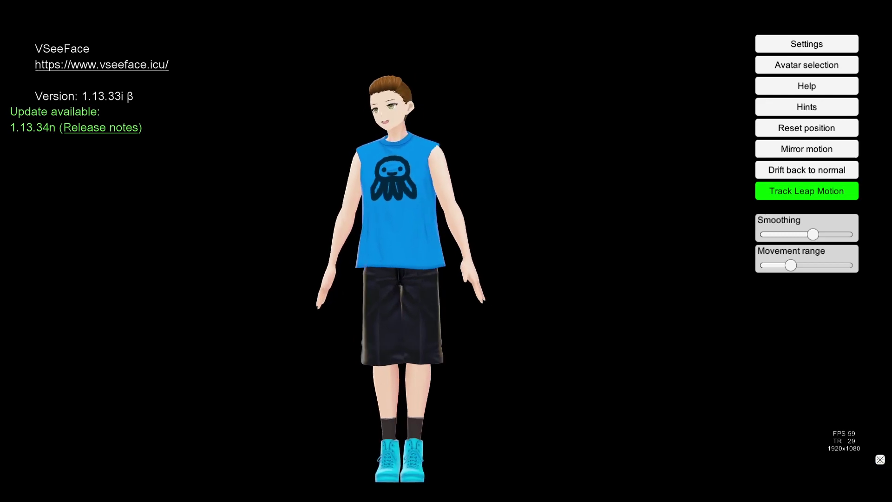
pyautogui.click(807, 44)
pyautogui.click(701, 41)
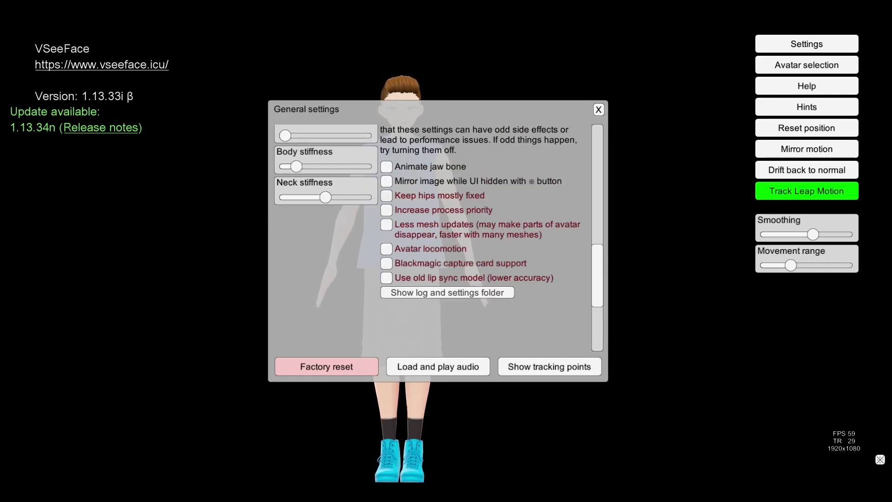
pyautogui.click(386, 196)
pyautogui.click(599, 110)
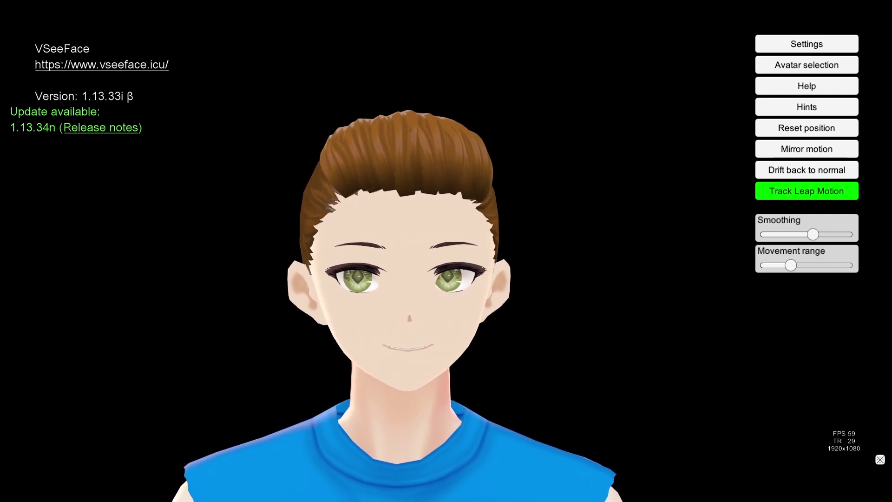
# Lower the Smoothing slightly and hide the interface around the avatar
pyautogui.moveTo(813, 234); pyautogui.dragTo(804, 234)
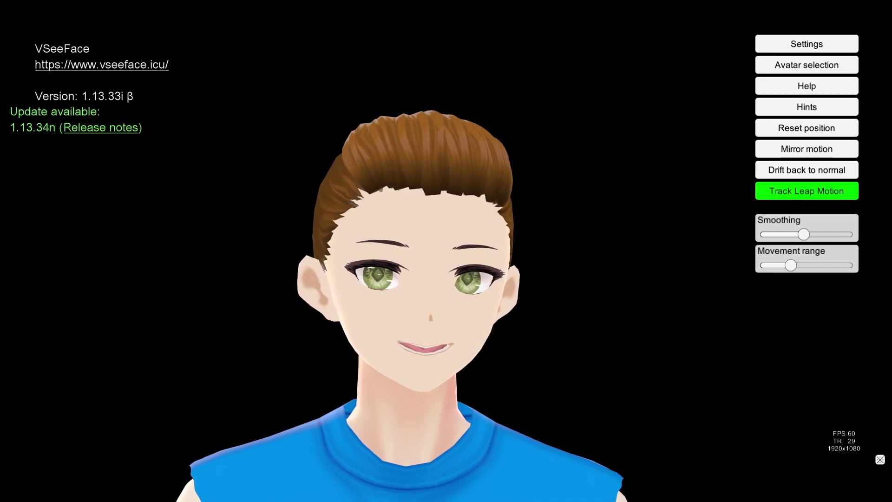
pyautogui.click(880, 459)
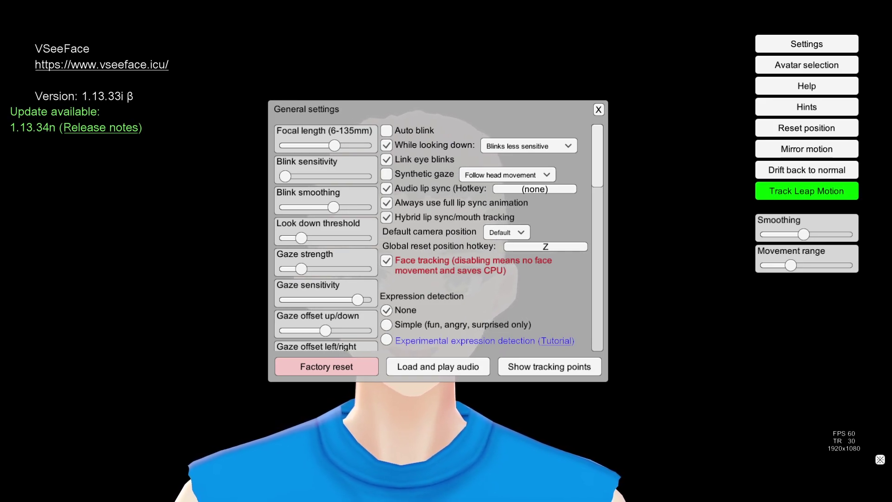
# Review the gaze, eyebrow, mouth, graphics and camera options in the General settings
pyautogui.scroll(-2, 432, 237)
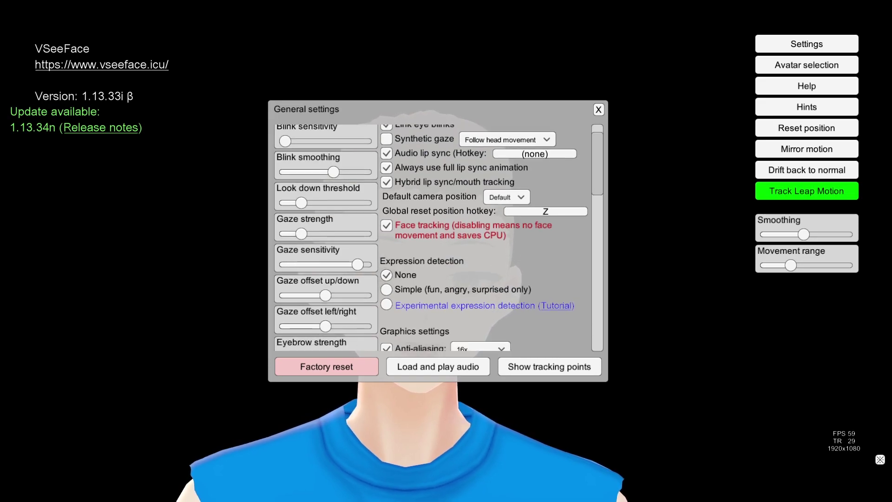
pyautogui.scroll(-4, 432, 237)
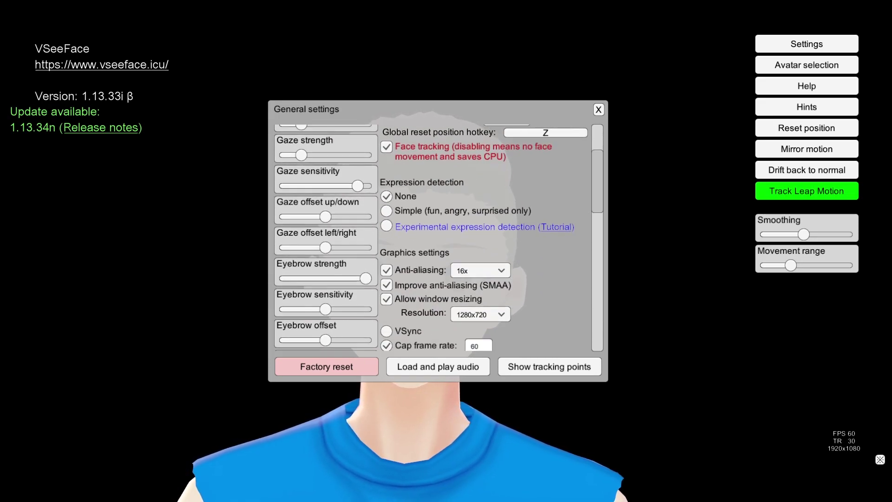
pyautogui.scroll(-5, 433, 237)
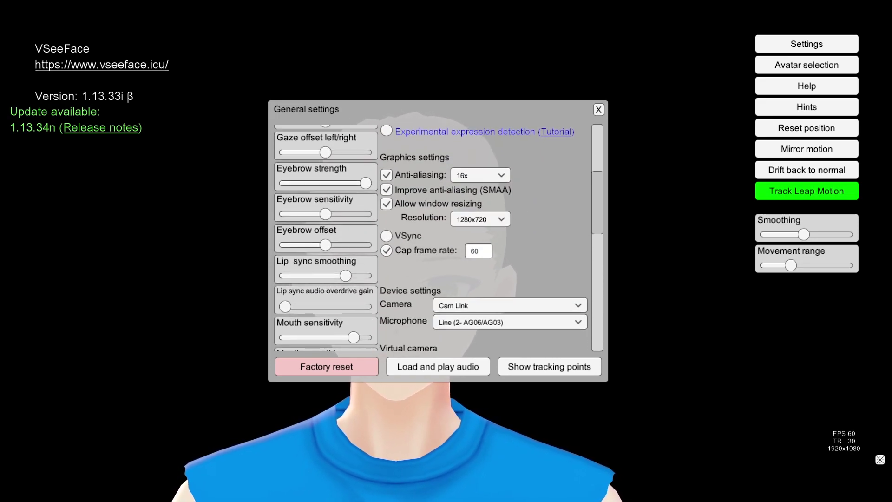
pyautogui.scroll(-3, 433, 237)
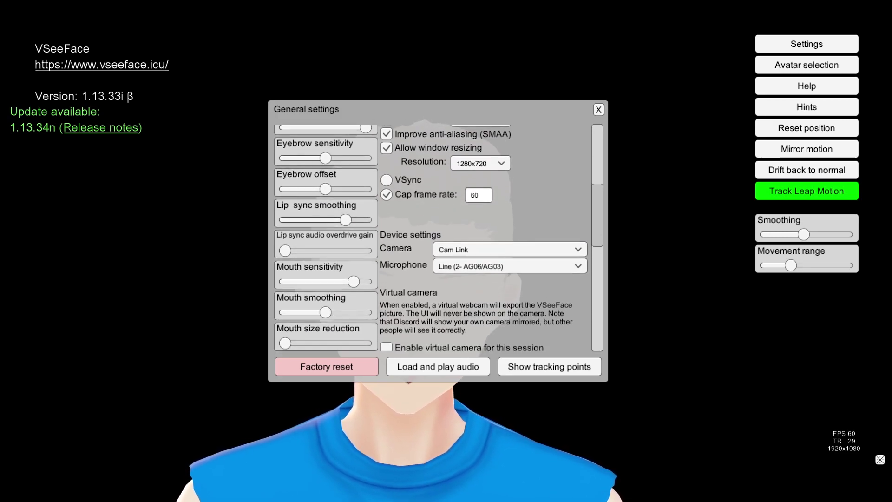
pyautogui.scroll(2, 432, 237)
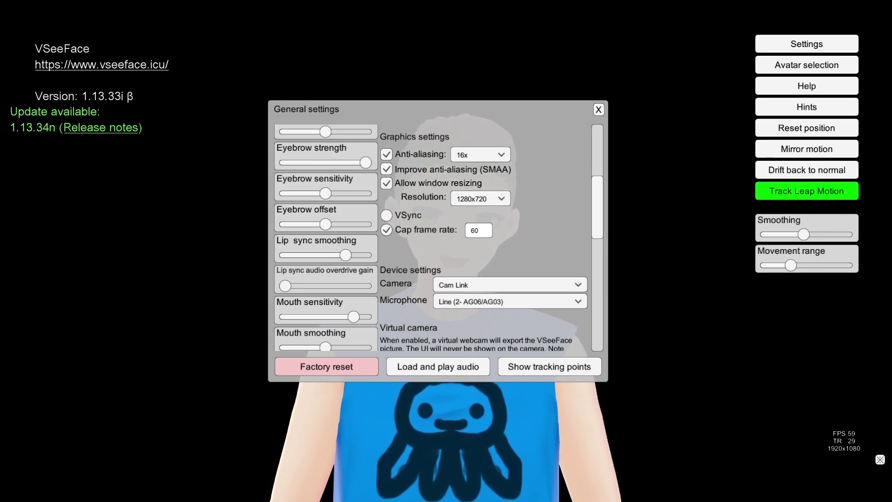
pyautogui.press('Escape')
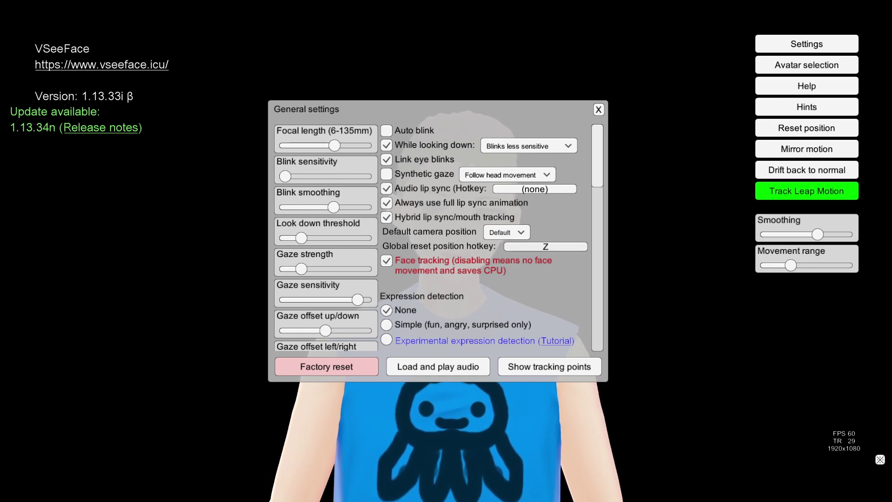
# Assign Z as the global Reset Position hotkey and close the General settings
pyautogui.click(546, 246)
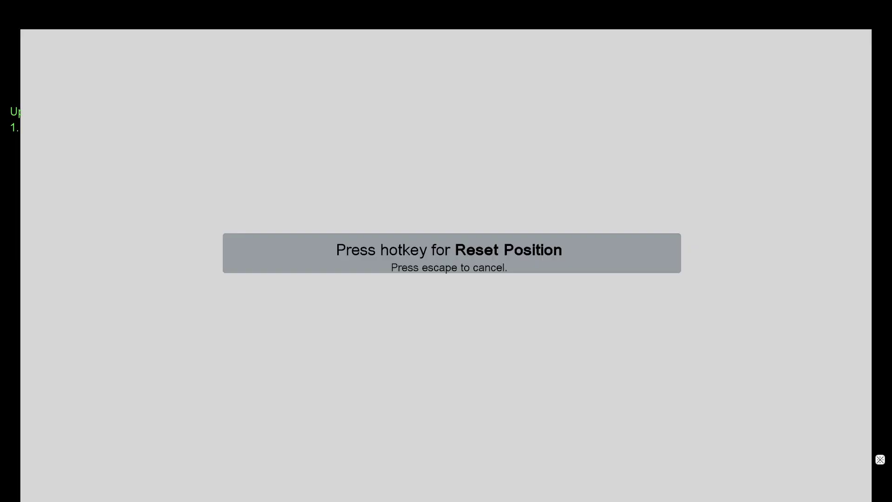
pyautogui.press('z')
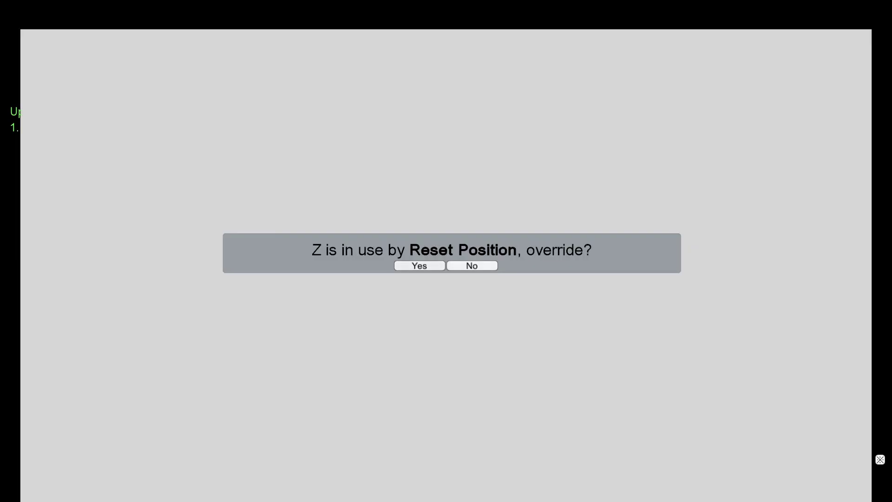
pyautogui.press('Return')
pyautogui.press('Return')
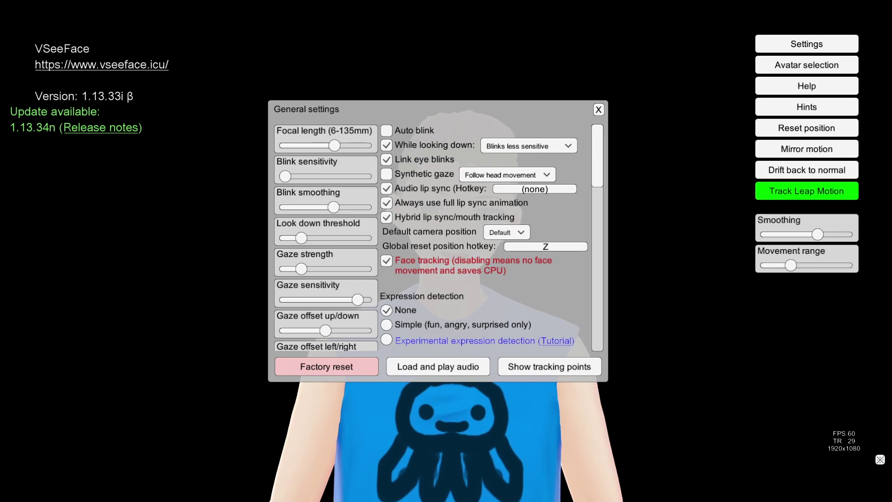
pyautogui.press('Escape')
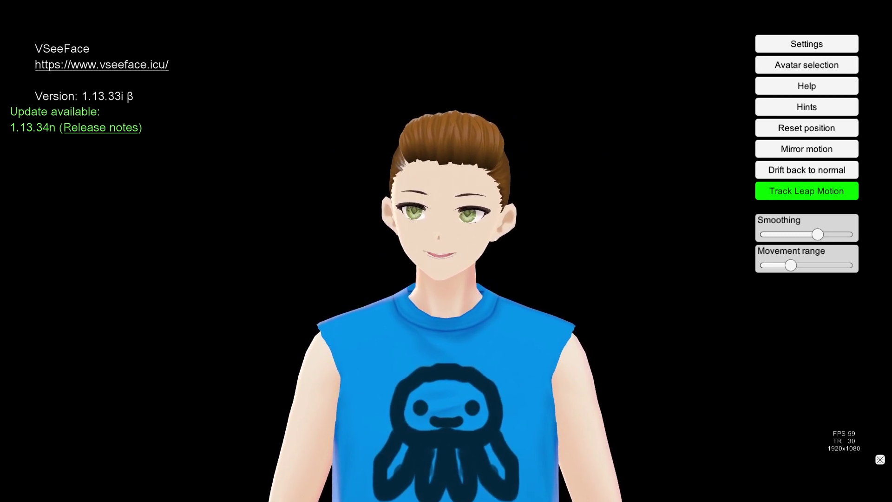
# Open the Expression settings and review the options and hotkeys of the expressions from Neutral to Surprise
pyautogui.click(807, 44)
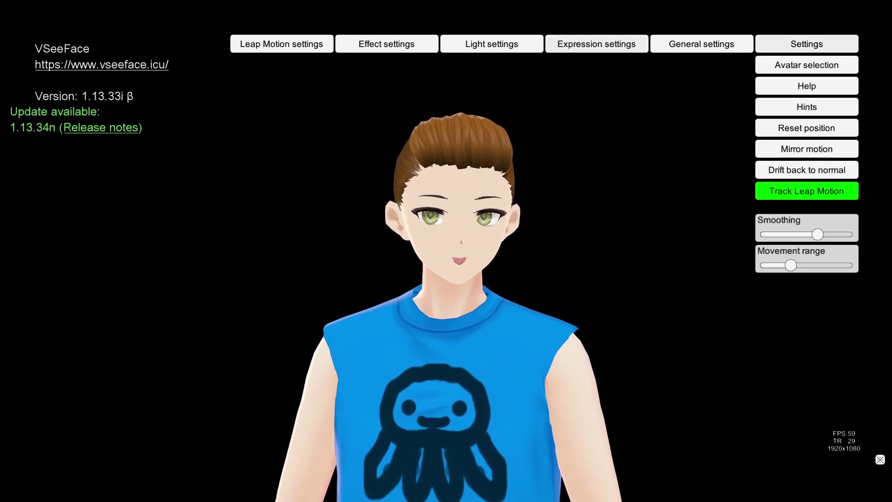
pyautogui.click(597, 44)
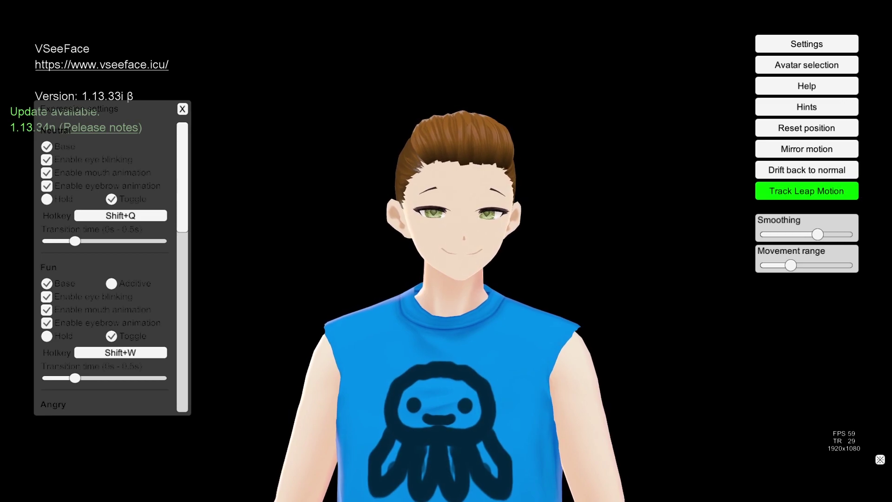
pyautogui.scroll(-4, 105, 258)
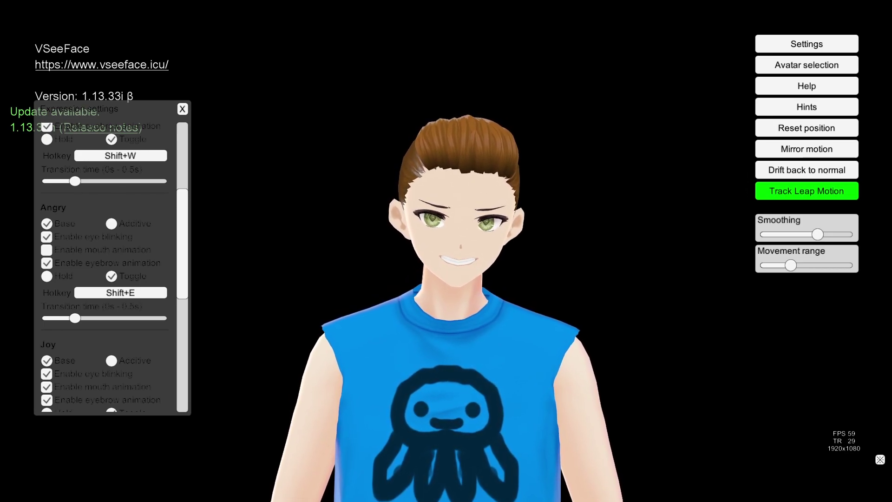
pyautogui.scroll(-5, 105, 261)
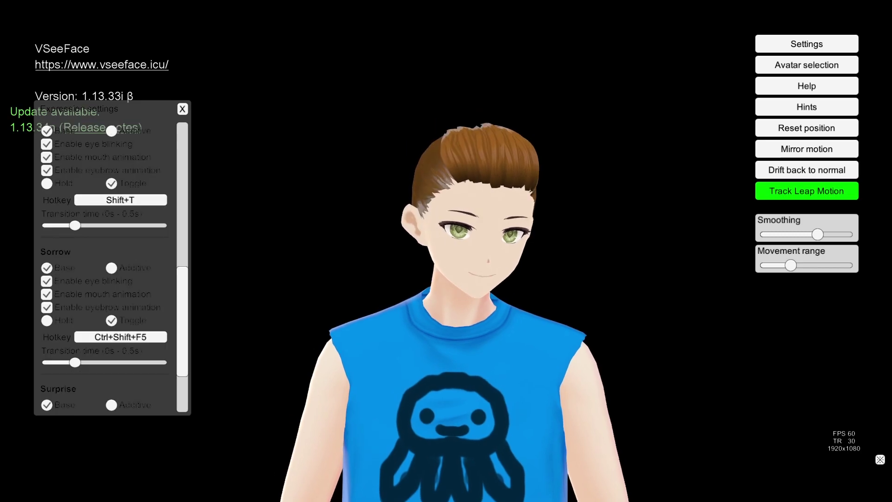
pyautogui.scroll(-3, 104, 260)
pyautogui.scroll(8, 105, 261)
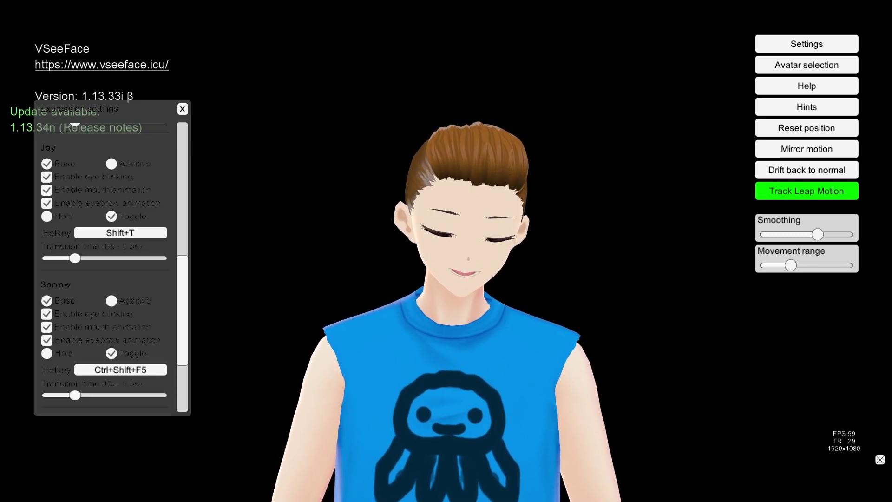
pyautogui.scroll(4, 105, 260)
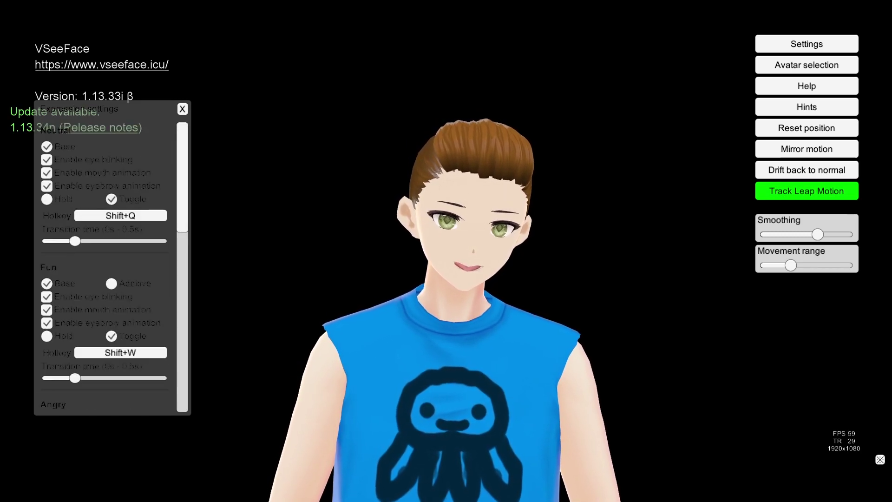
# Assign Shift+Q as the Neutral expression's hotkey and check the Neutral, Fun and Angry expression options
pyautogui.click(147, 215)
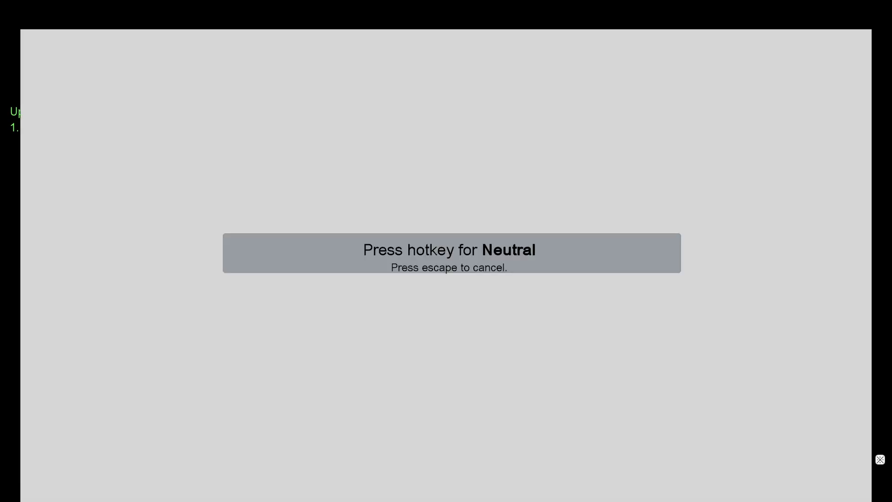
pyautogui.hotkey('shift', 'q')
pyautogui.press('Return')
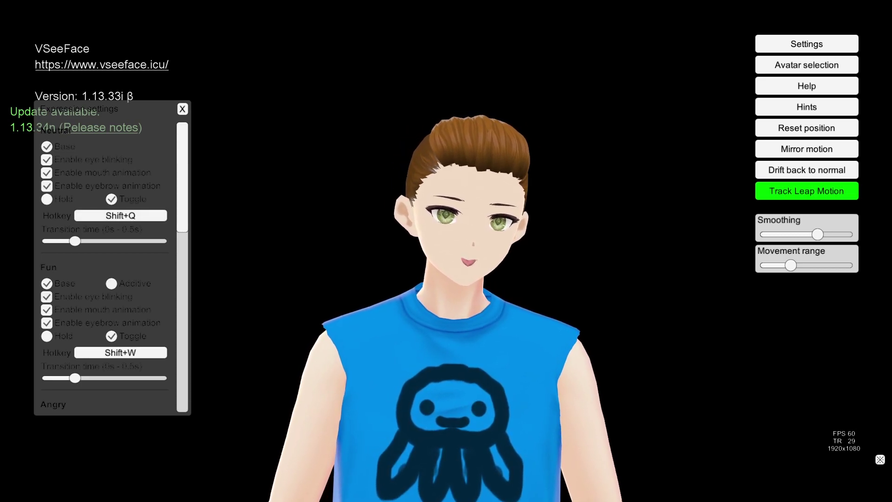
pyautogui.scroll(-3, 110, 258)
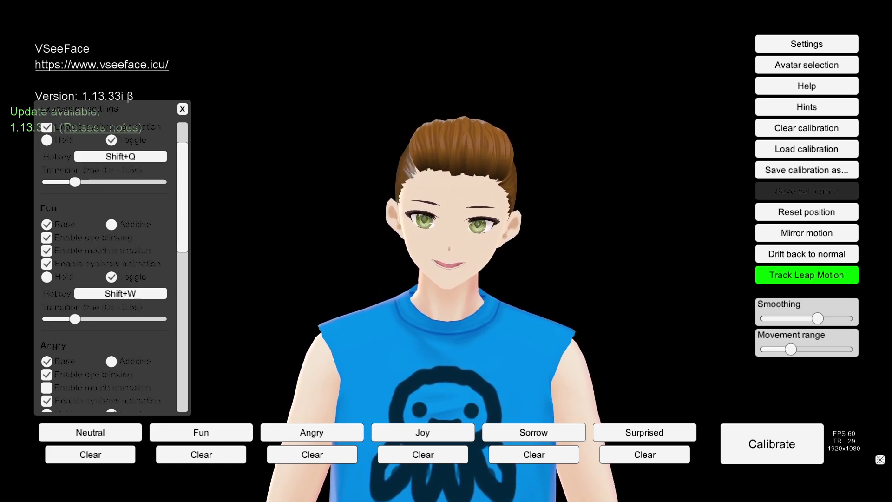
pyautogui.scroll(2, 105, 255)
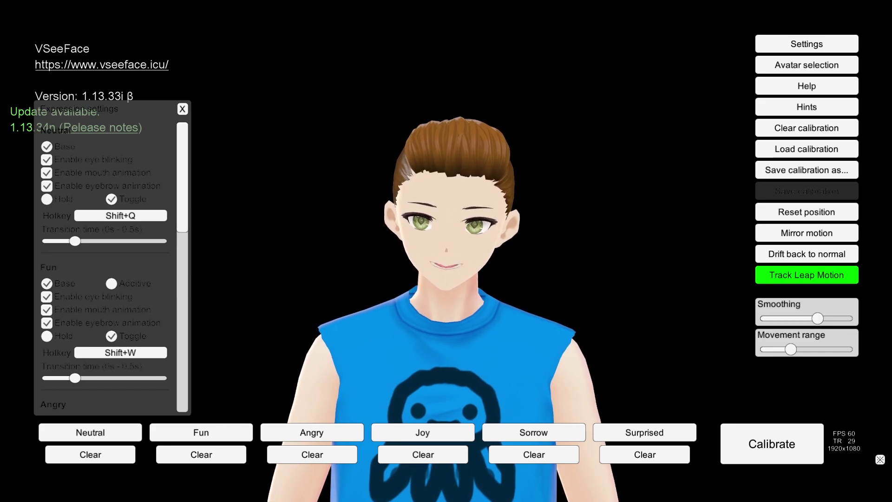